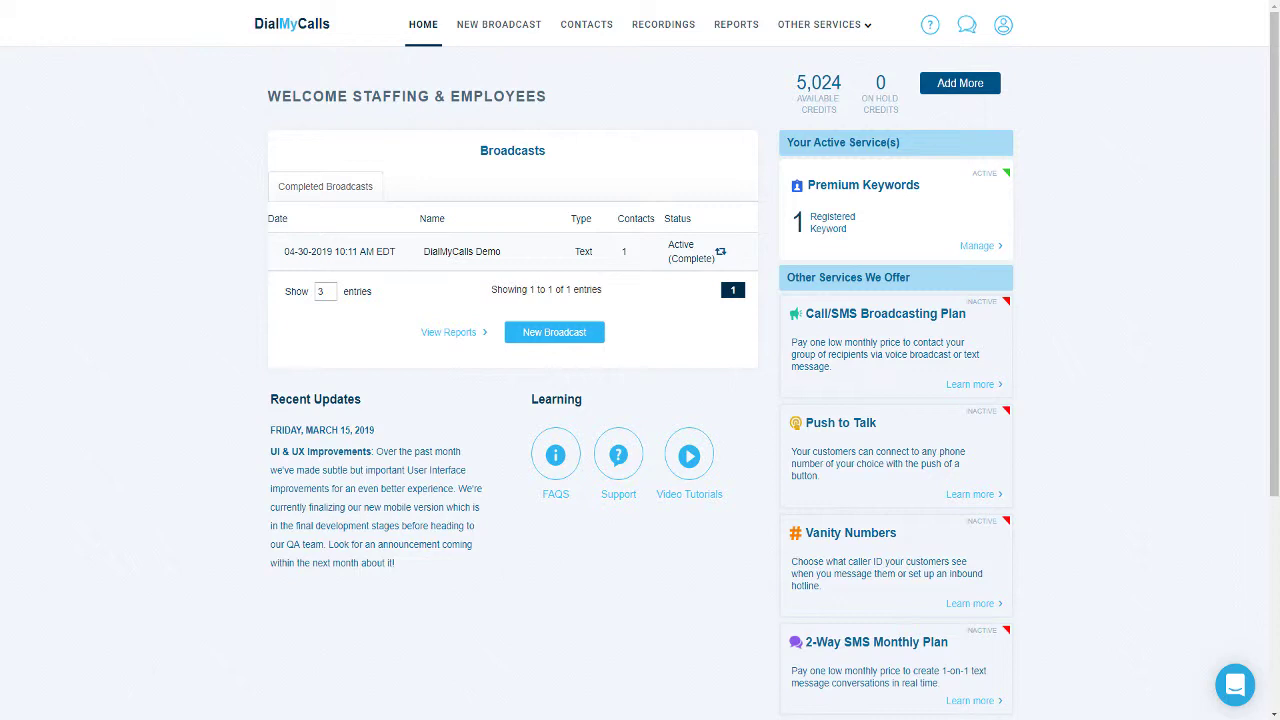
Step: Add the caller phone number with nickname Demo under My Numbers, then dismiss the verification call
left_click(1004, 26)
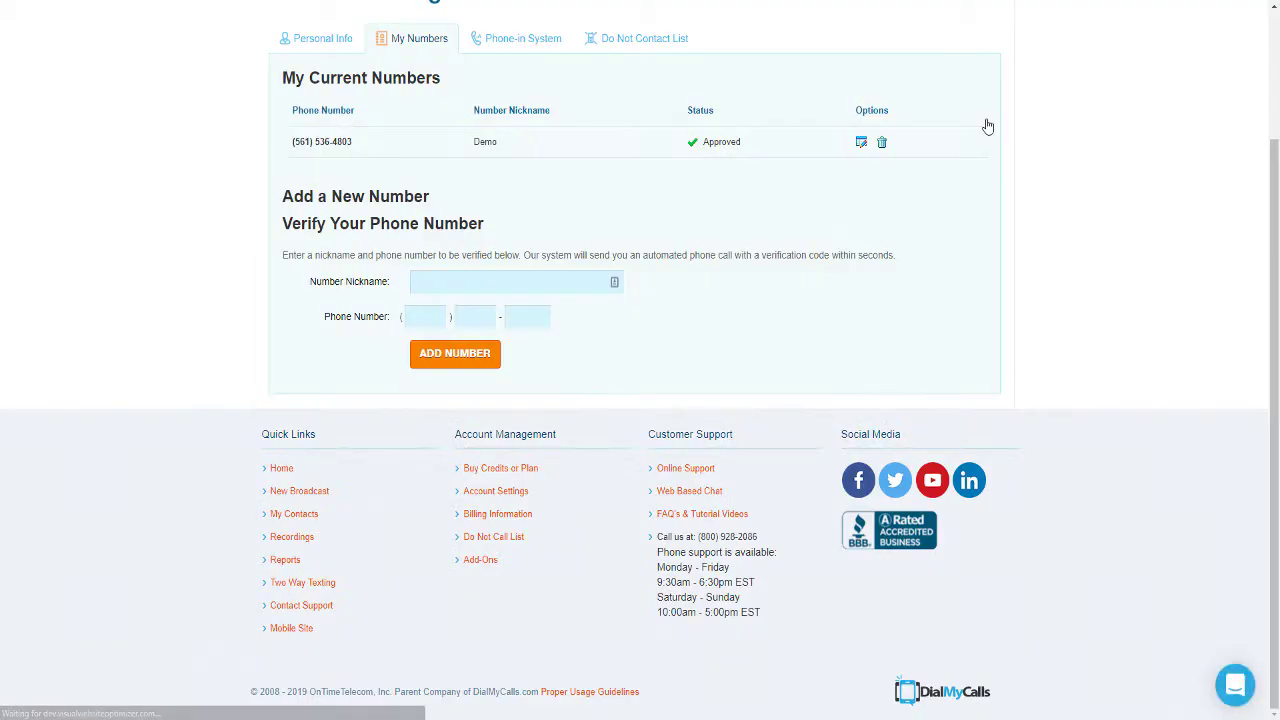
left_click(439, 279)
type("Demo")
key("Tab")
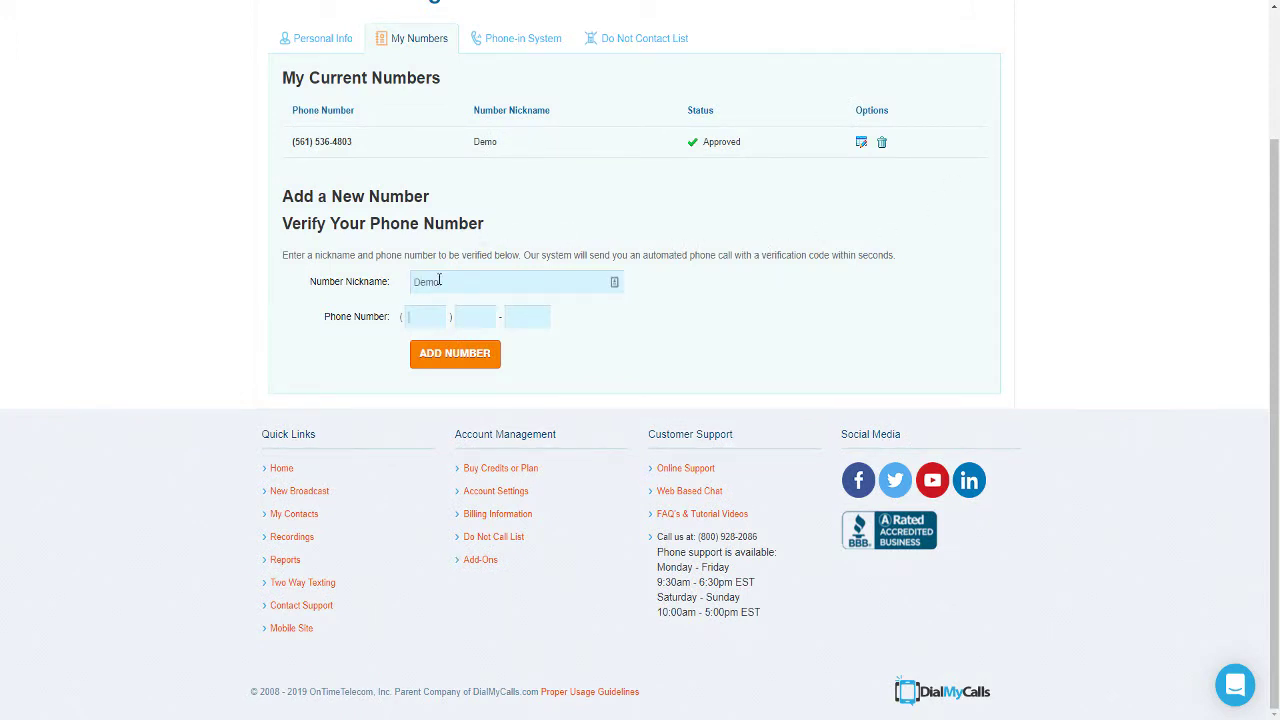
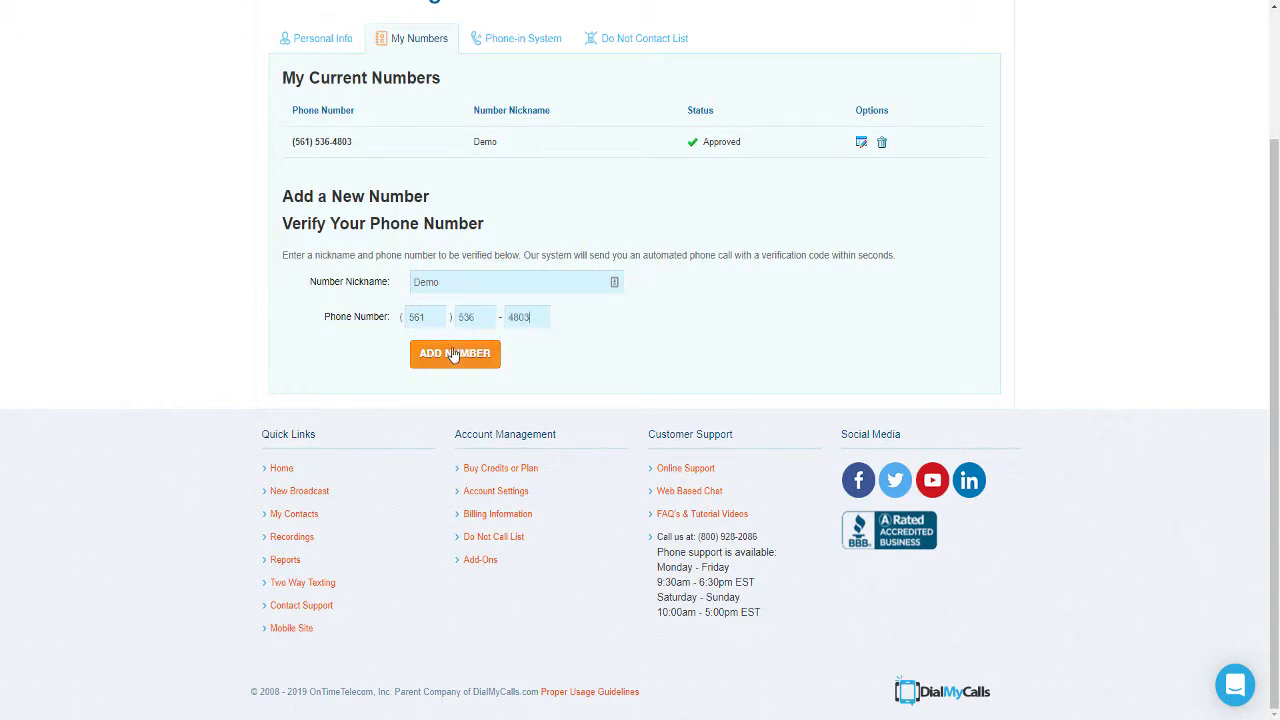
left_click(455, 355)
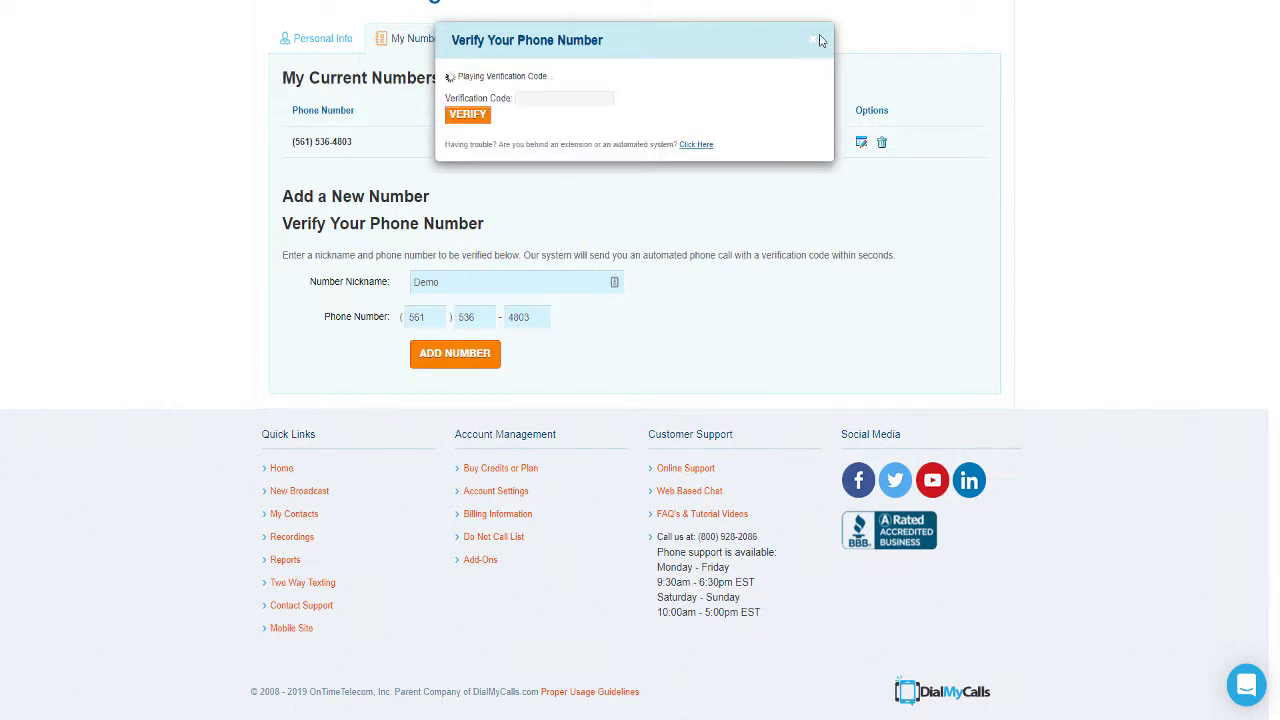
left_click(817, 42)
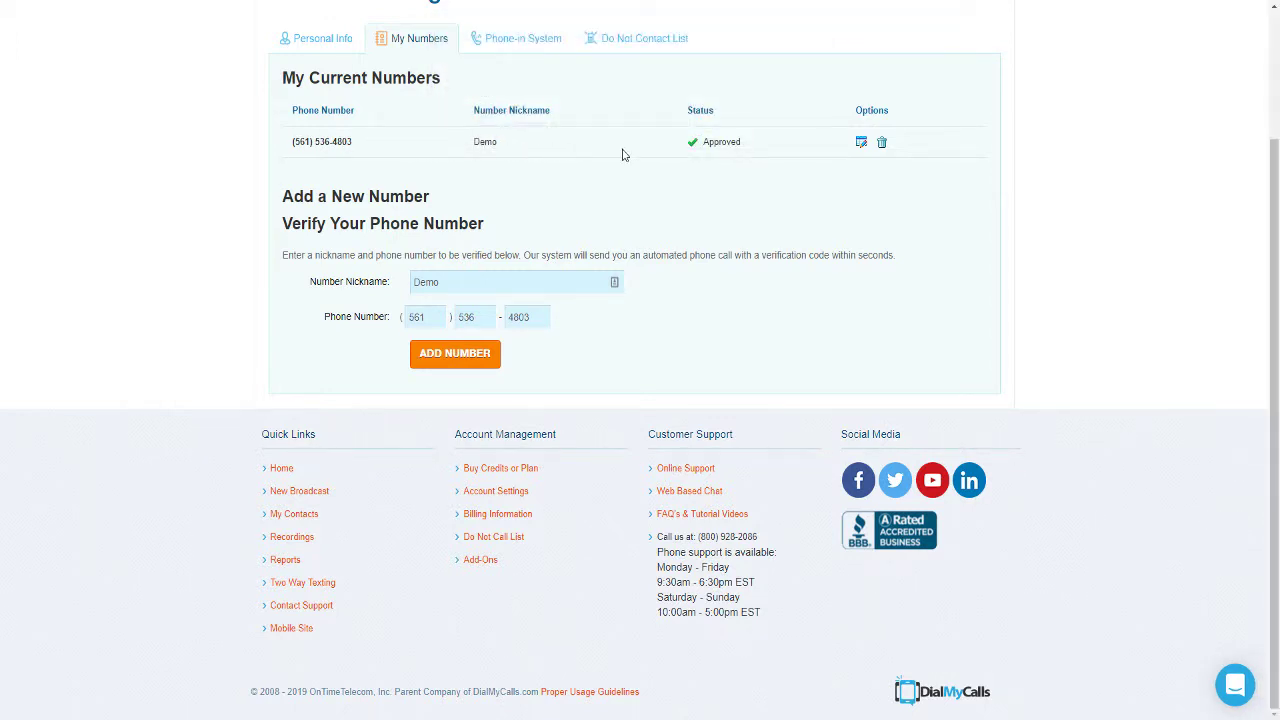
scroll(622, 155, "up", 2)
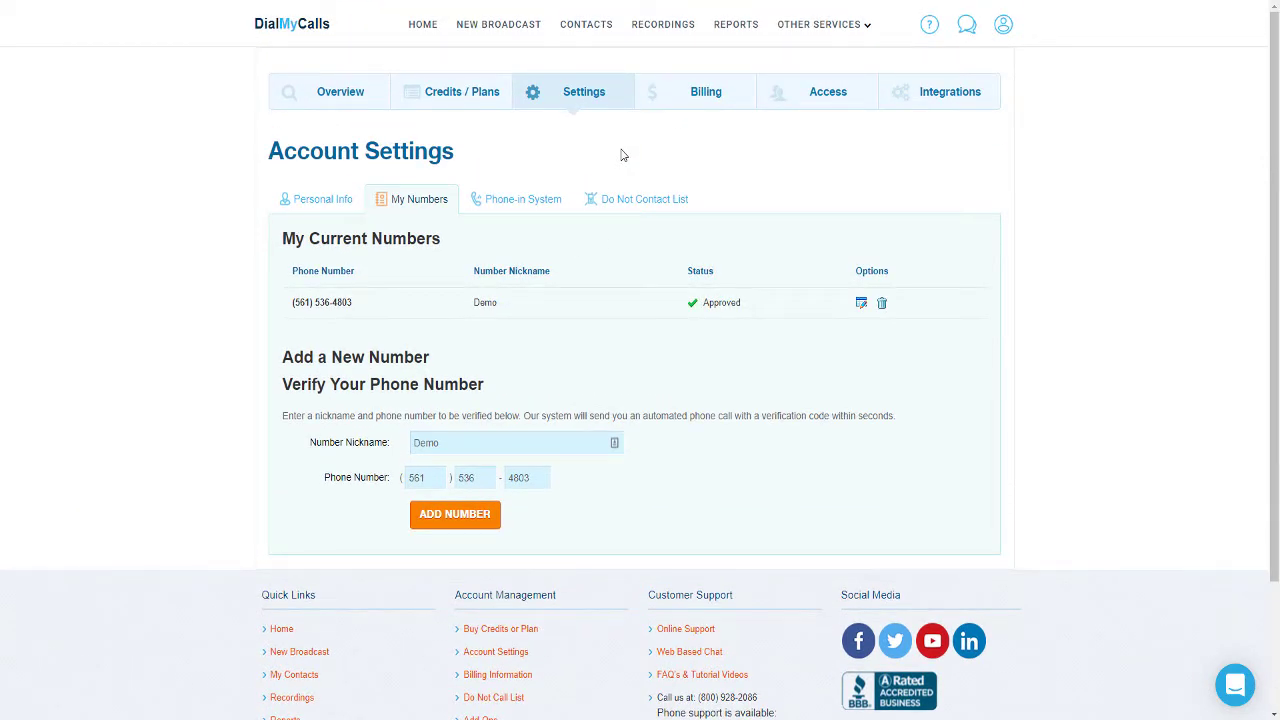
Step: Go to Contacts, open and cancel a new group, then view the Groups tab
left_click(588, 28)
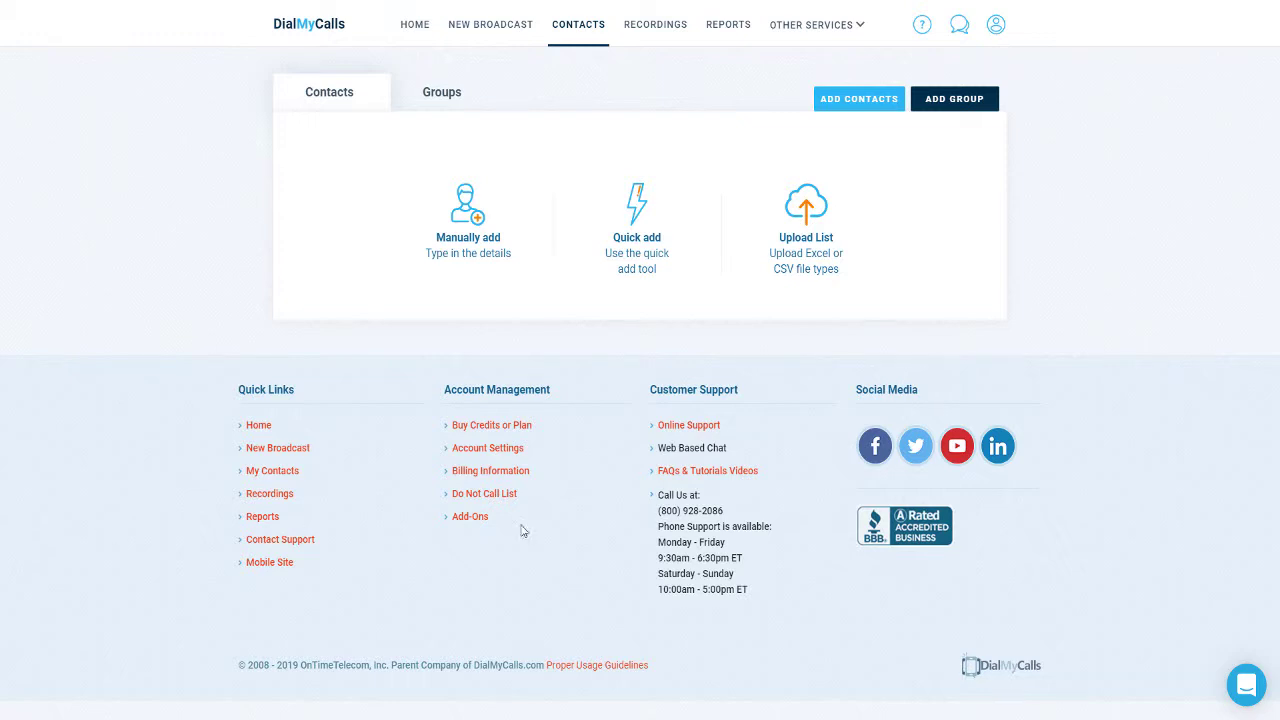
left_click(972, 108)
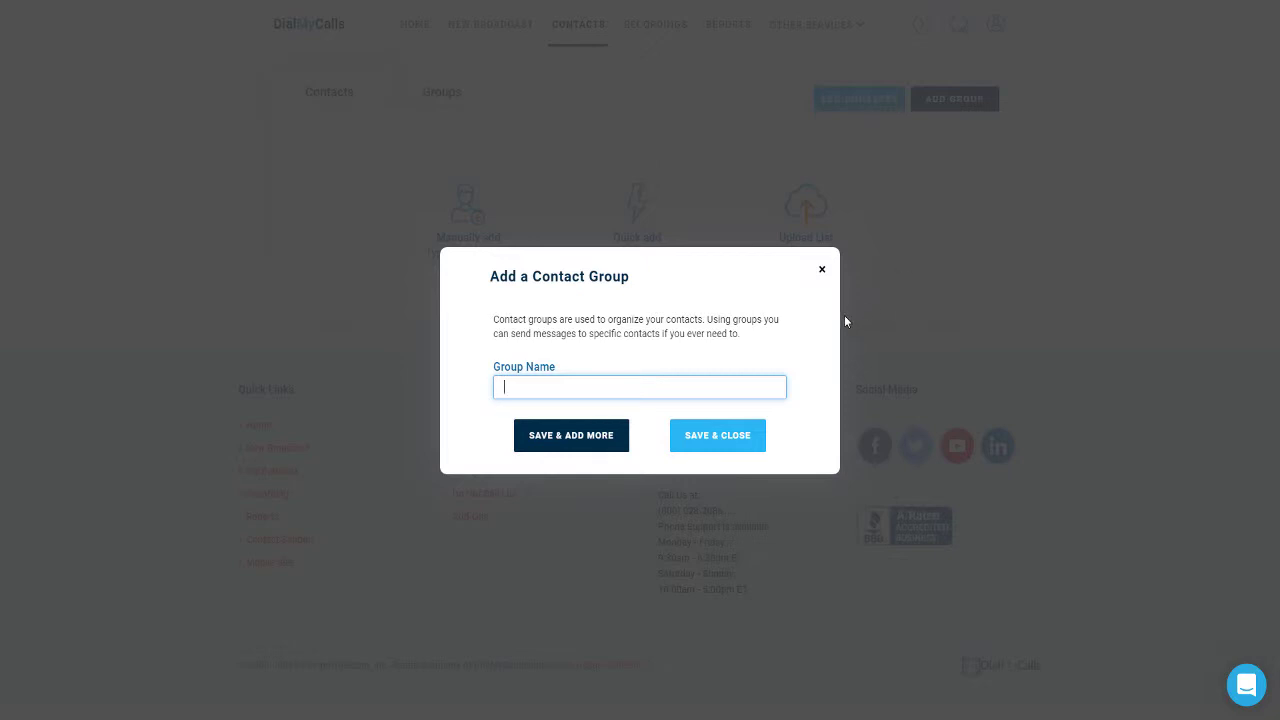
left_click(821, 270)
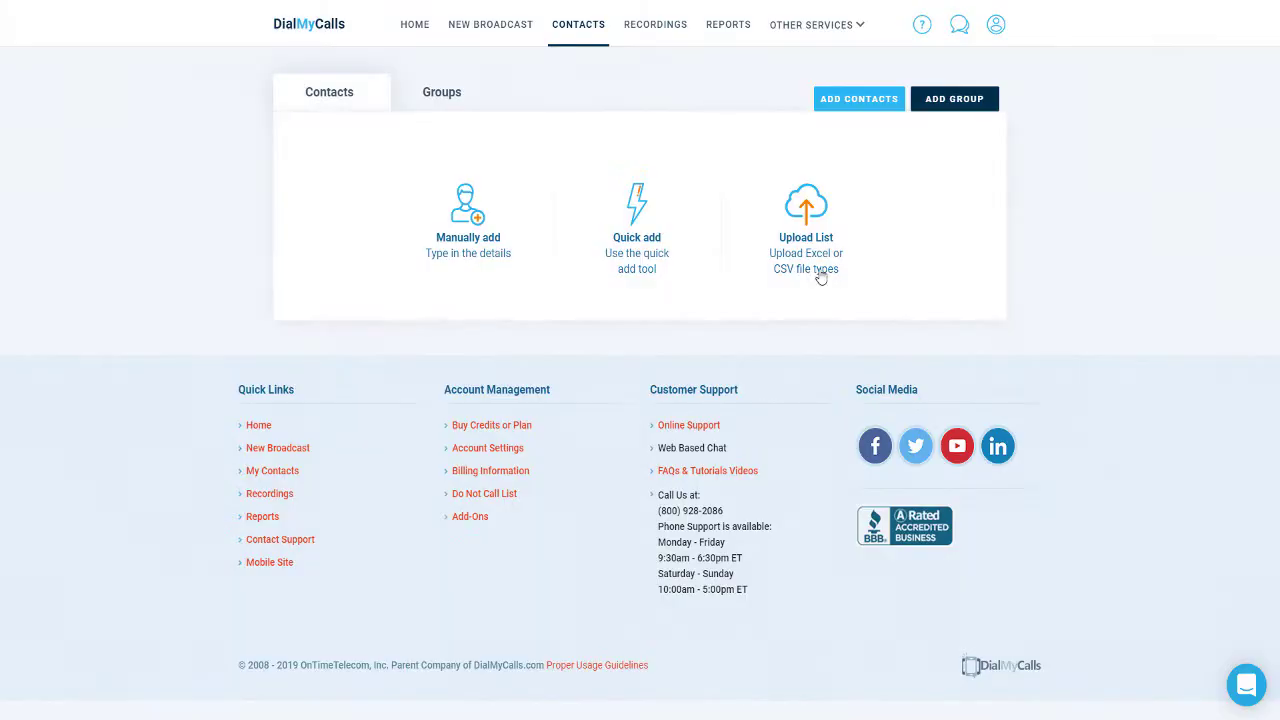
left_click(459, 104)
Step: Manually add a contact with the person's last name, first name and phone number, and save
left_click(472, 245)
left_click(505, 228)
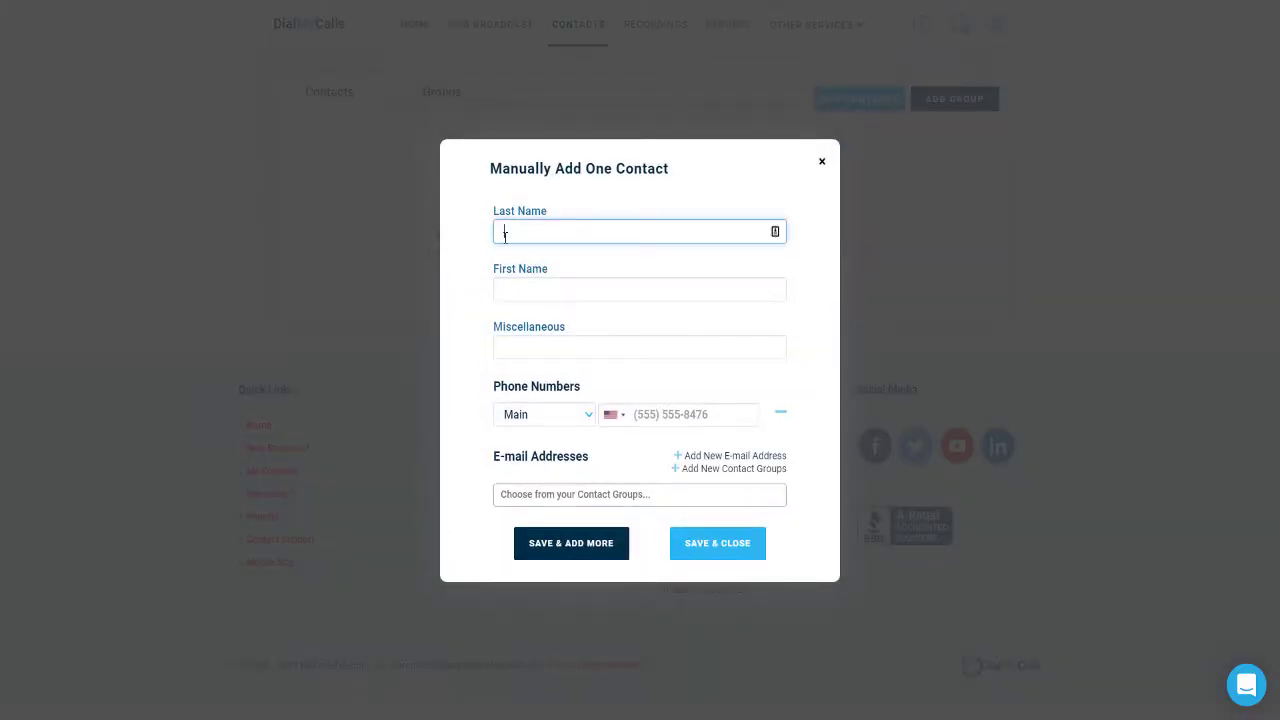
key("Tab")
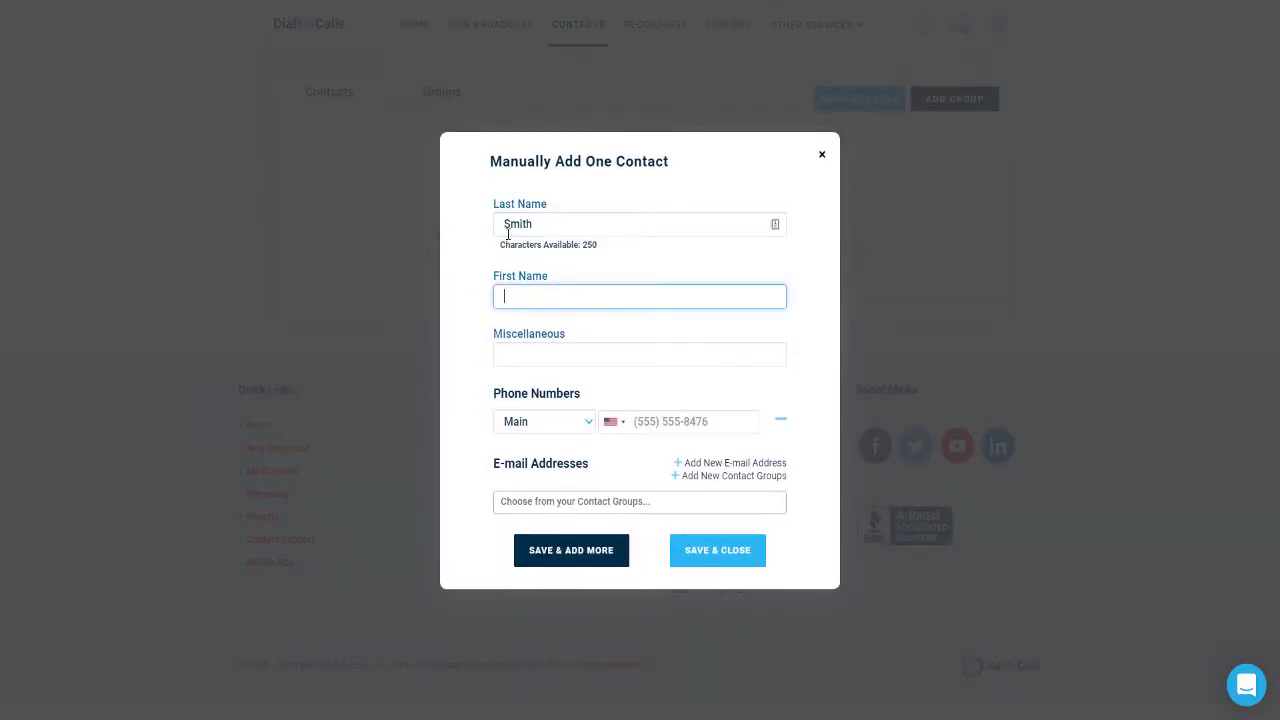
key("Tab")
key("Tab")
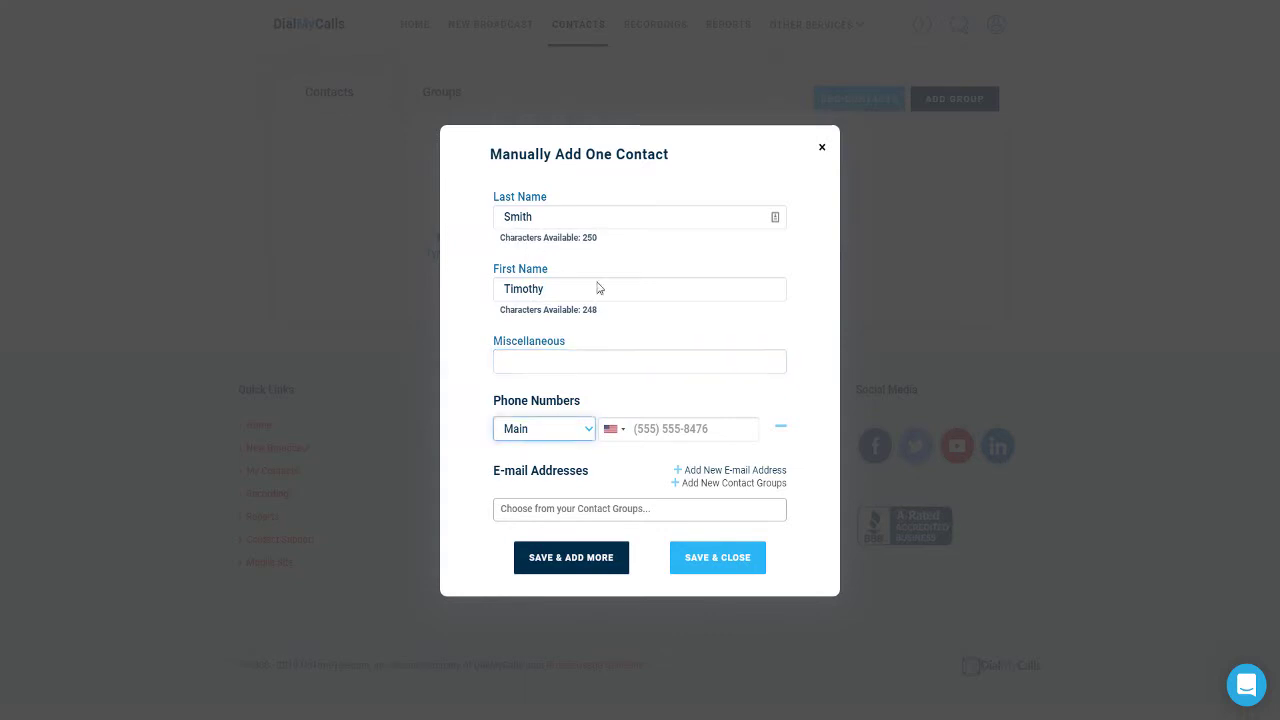
left_click(648, 424)
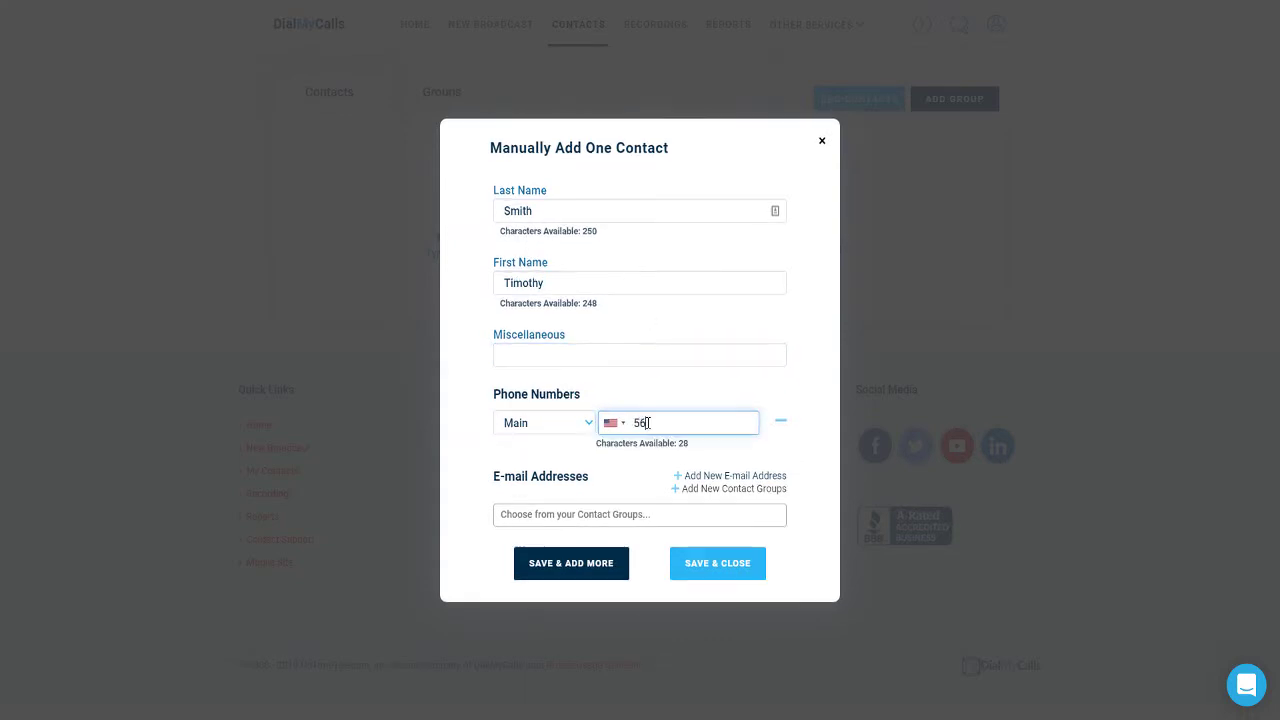
left_click(695, 568)
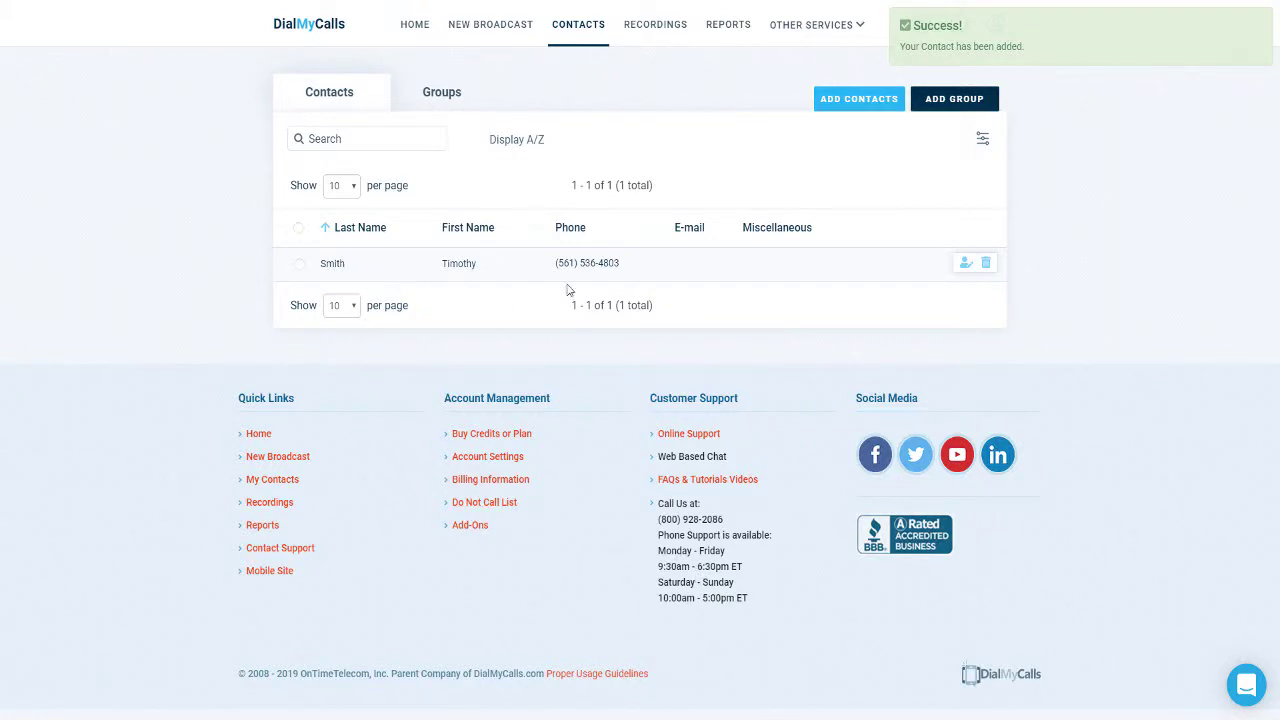
Step: Upload the webinars.xls spreadsheet as a contact list
left_click(842, 108)
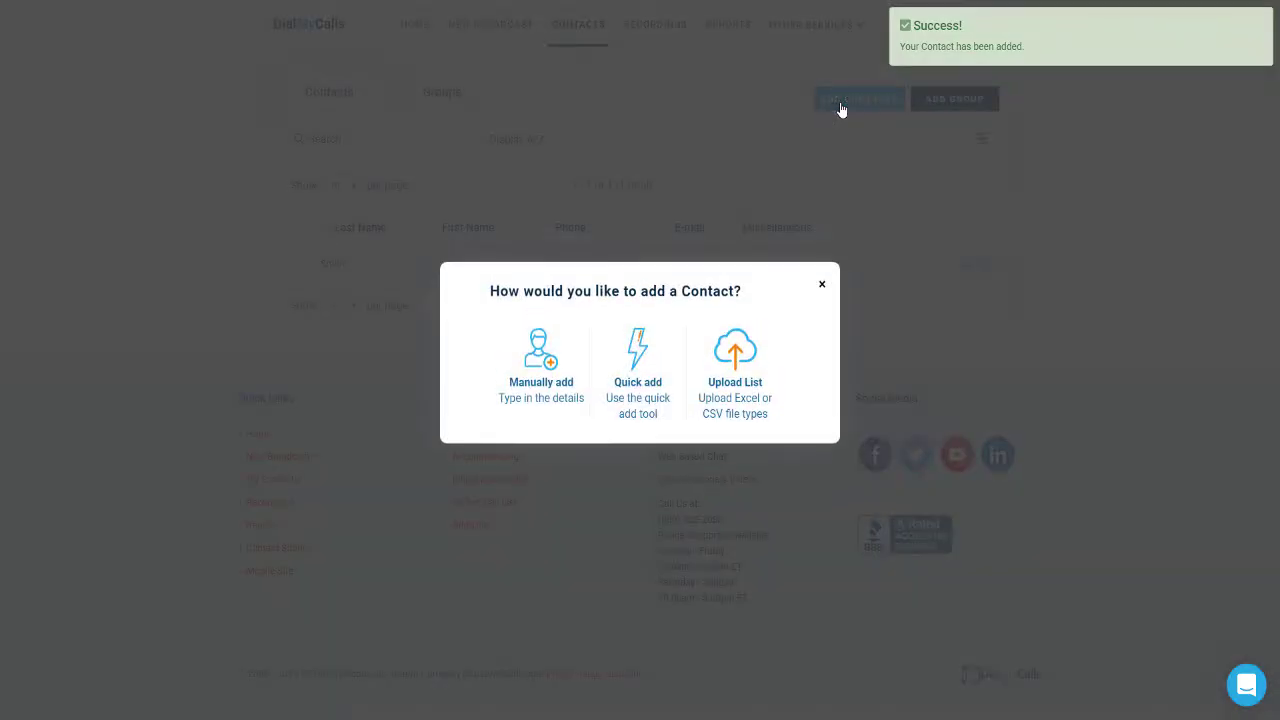
left_click(737, 370)
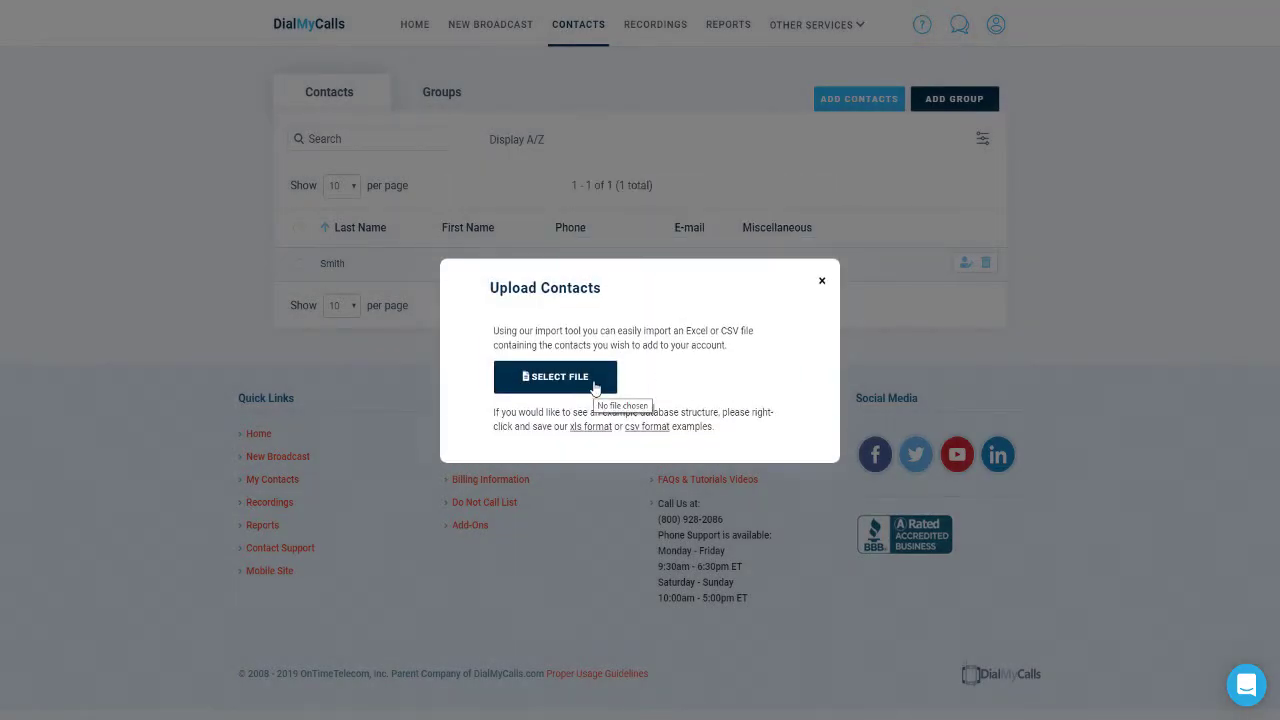
left_click(600, 385)
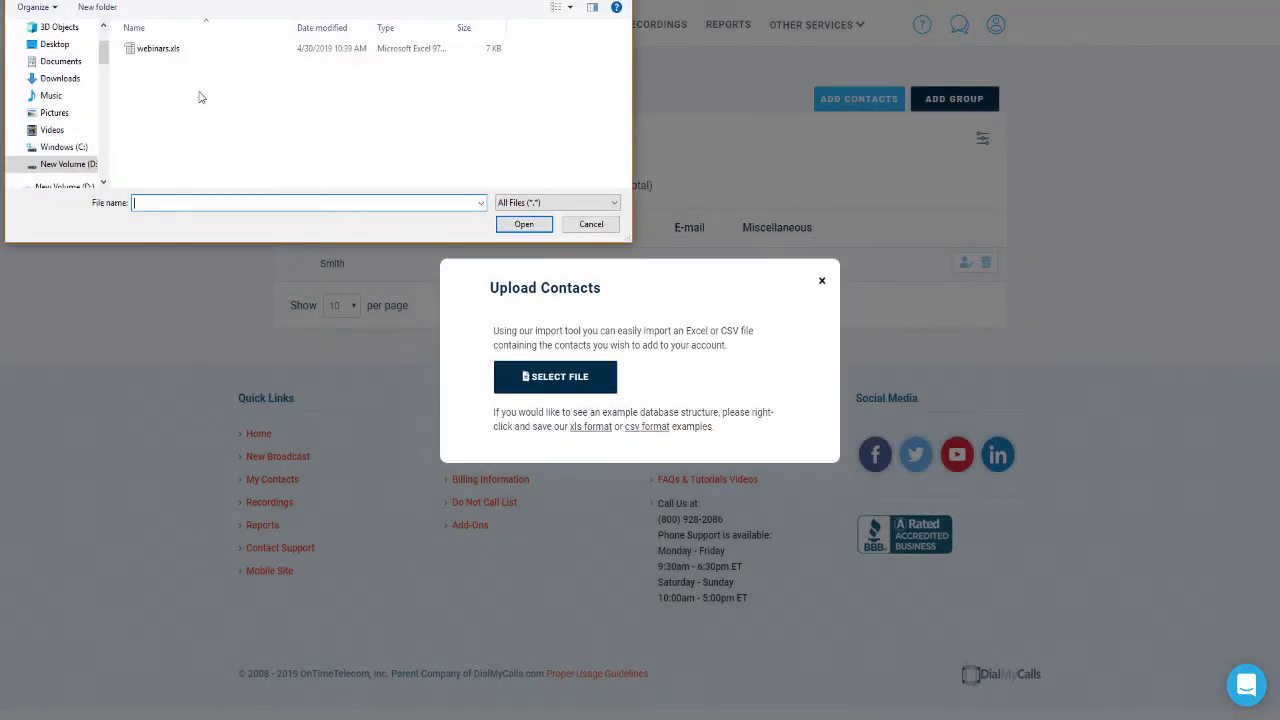
left_click(158, 55)
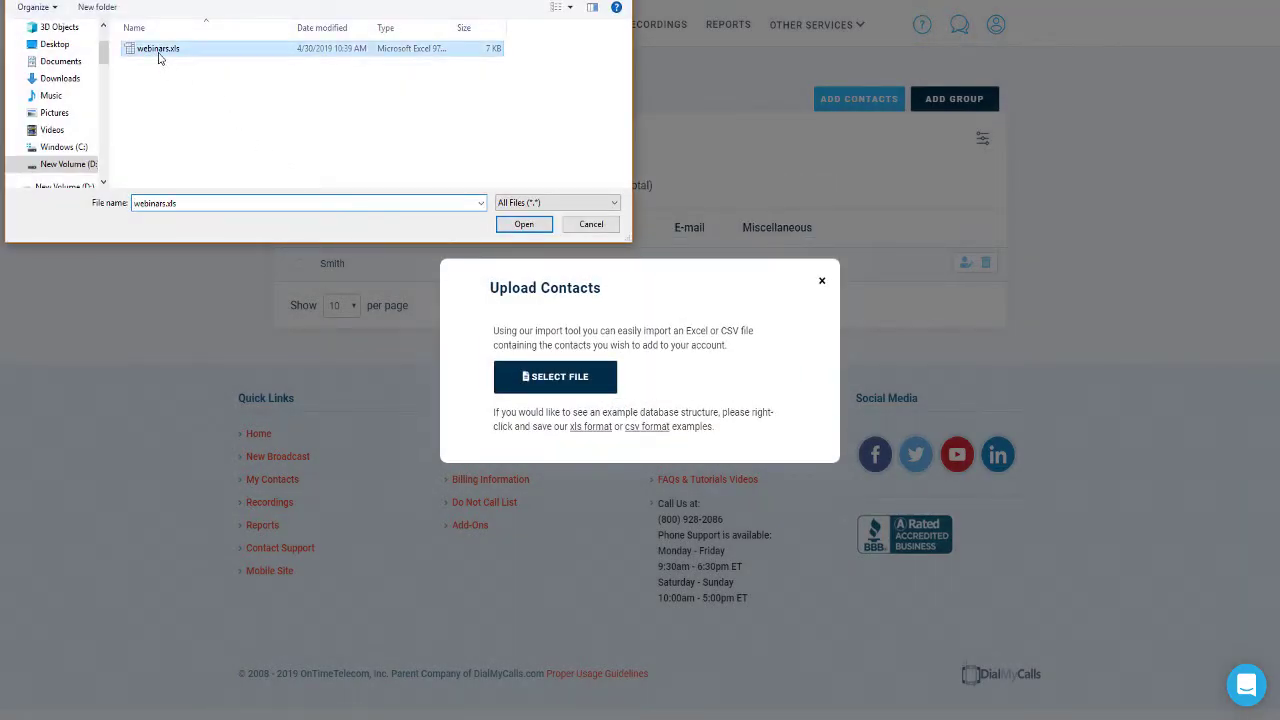
left_click(524, 224)
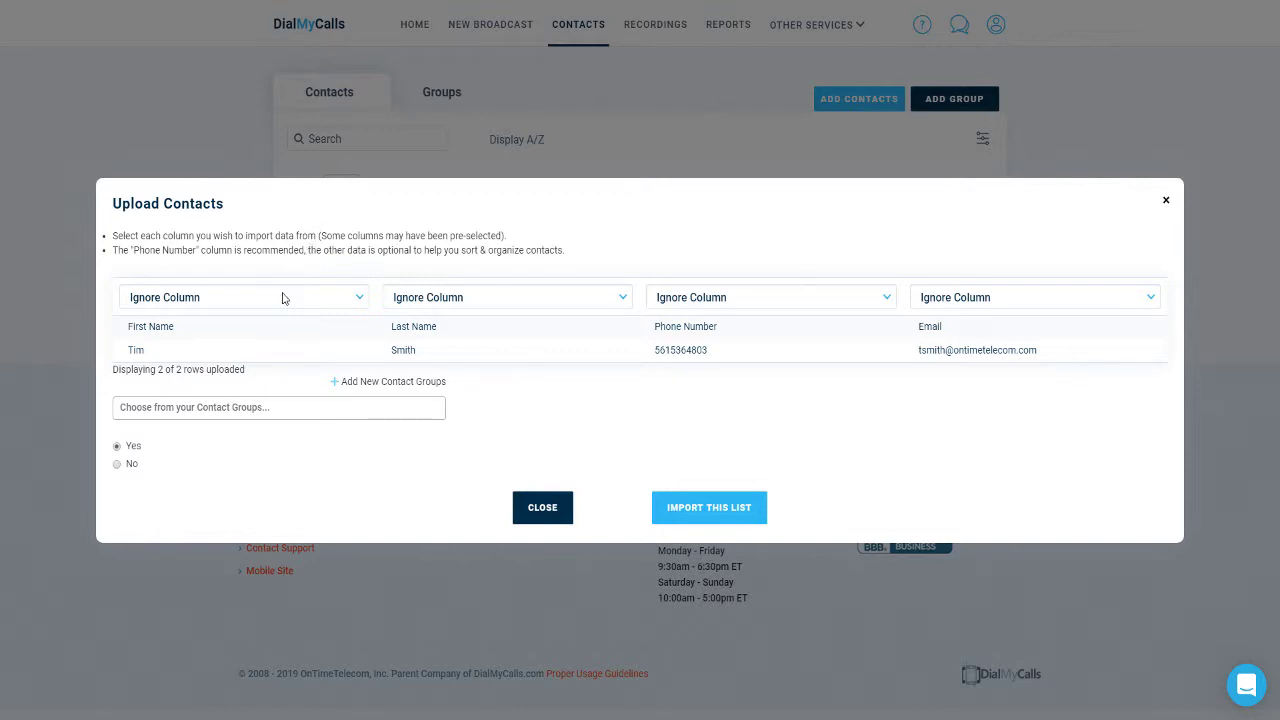
Step: Map the columns to First Name, Last Name, Phone Numbers and E-mail Addresses, then import
left_click(282, 297)
left_click(257, 362)
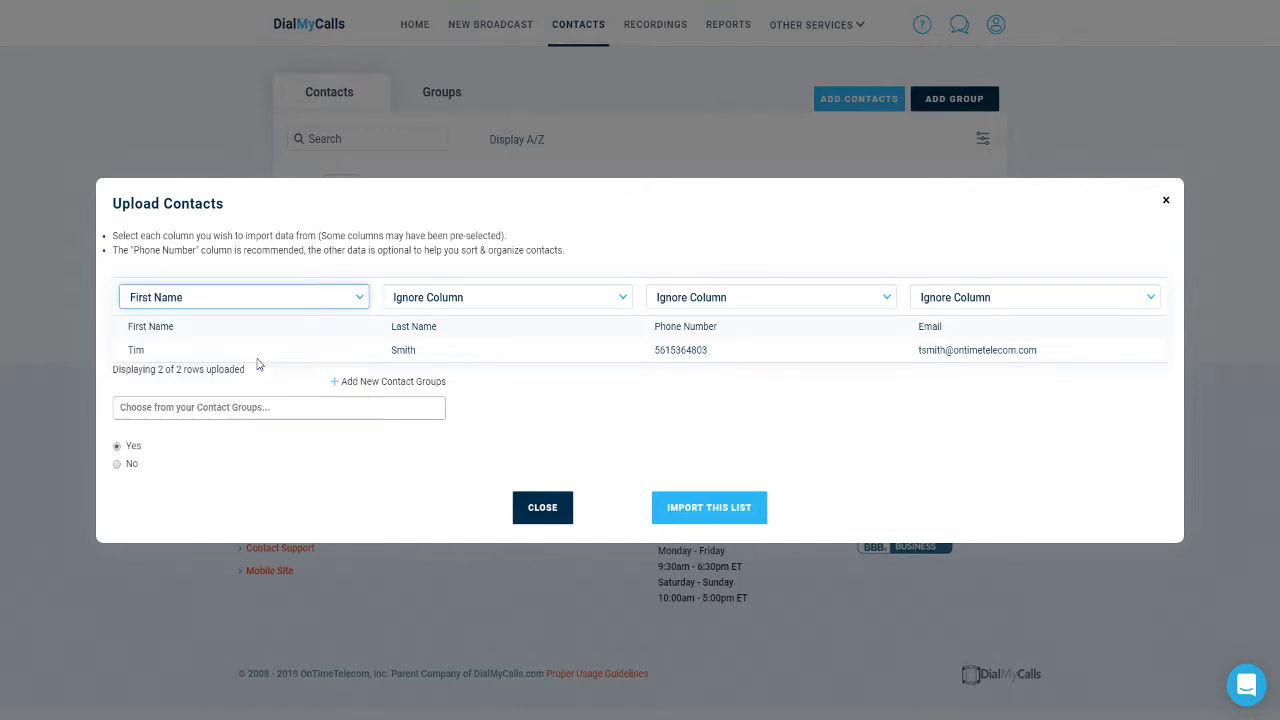
left_click(465, 299)
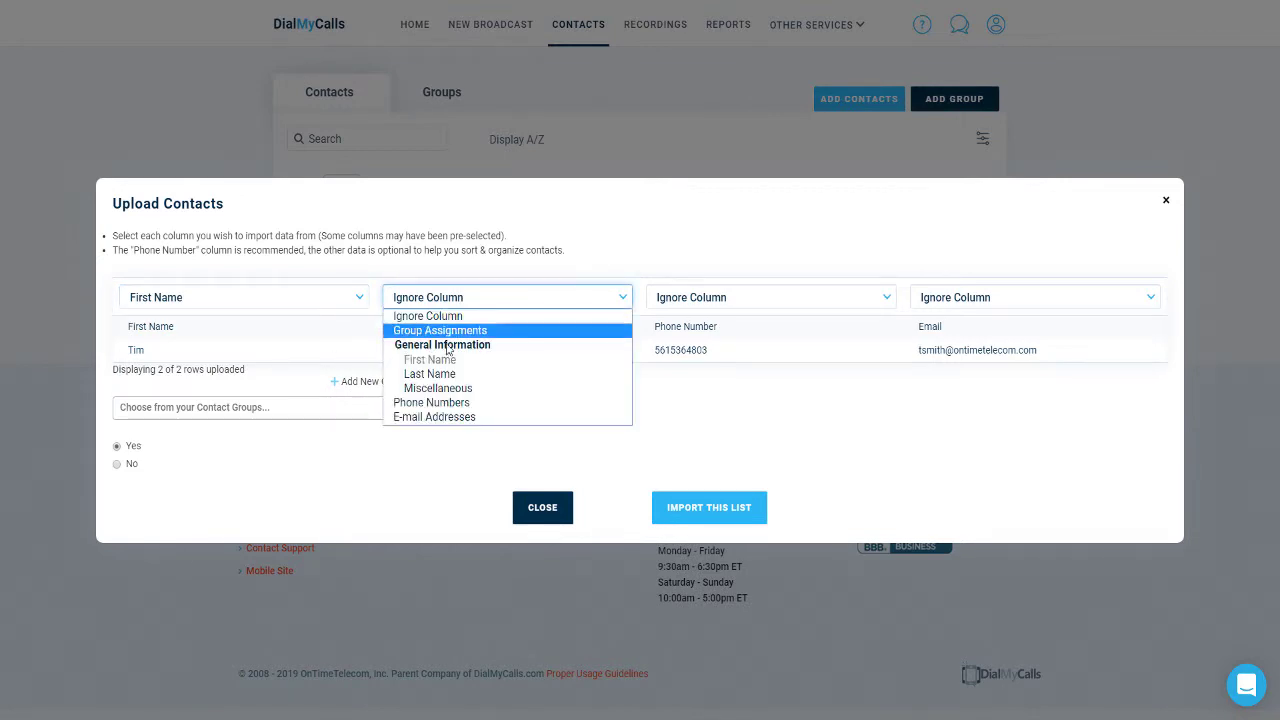
left_click(436, 376)
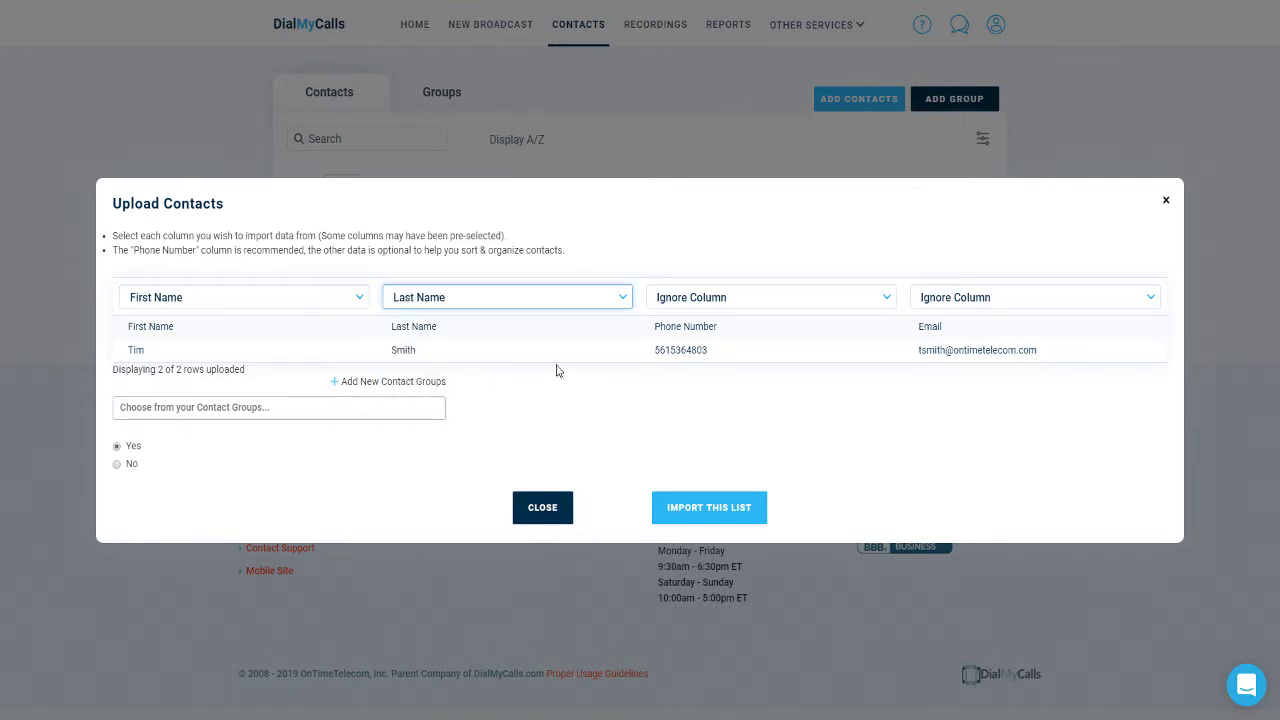
left_click(700, 296)
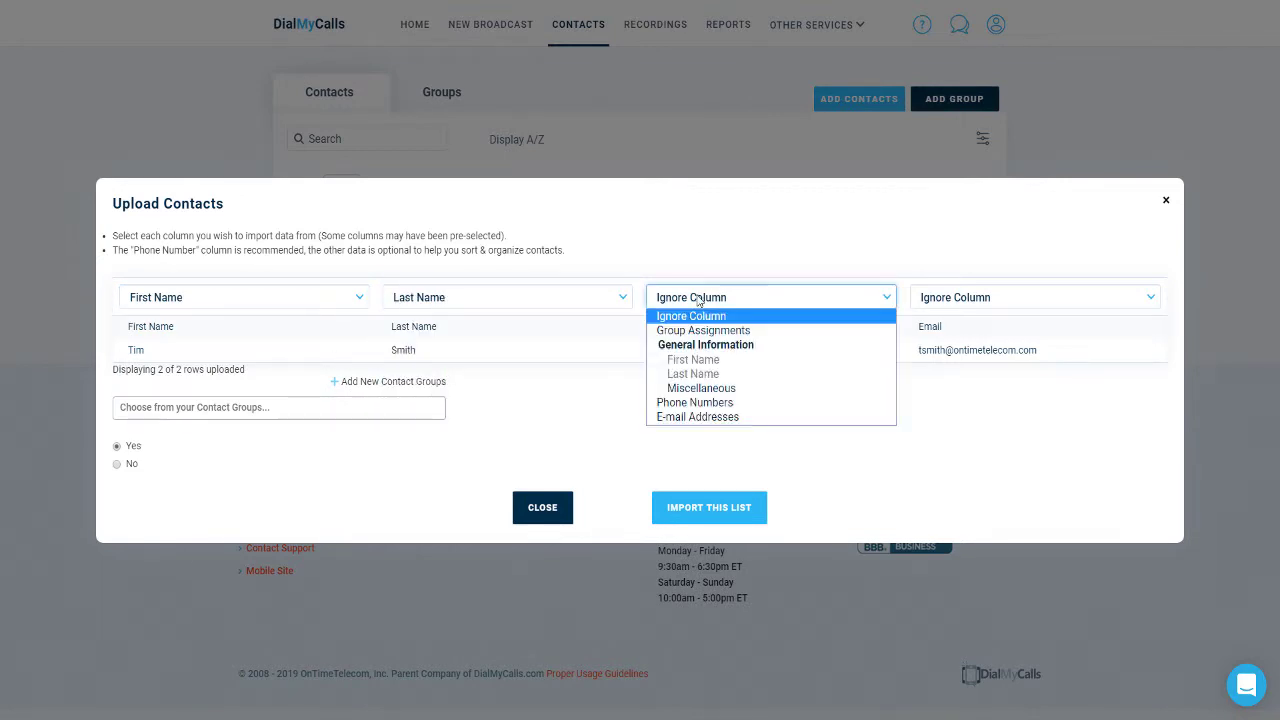
left_click(710, 402)
left_click(970, 298)
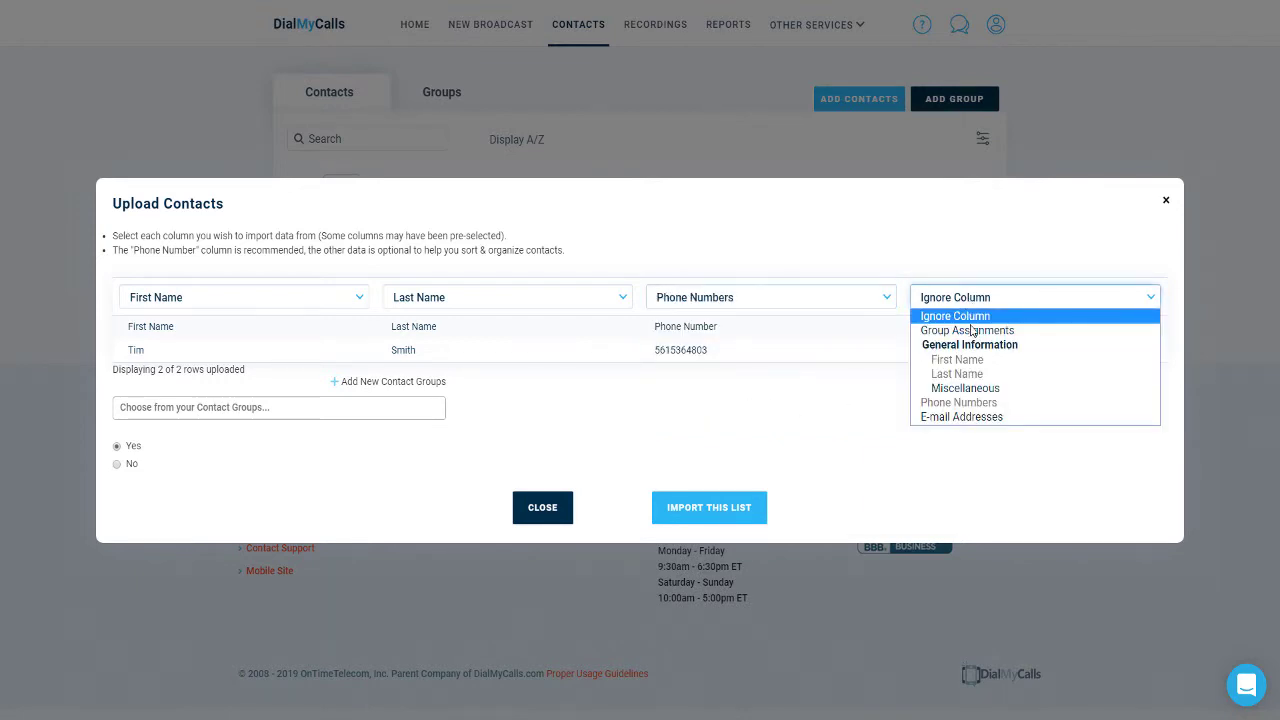
left_click(961, 416)
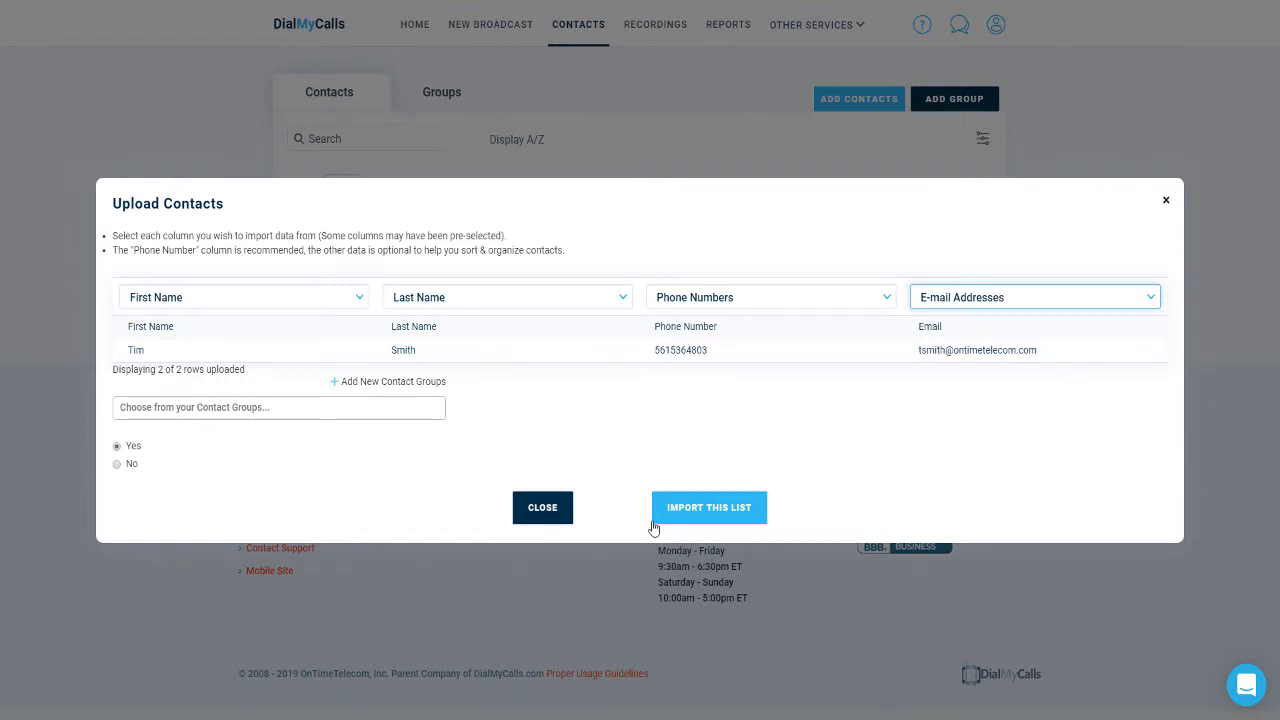
left_click(687, 518)
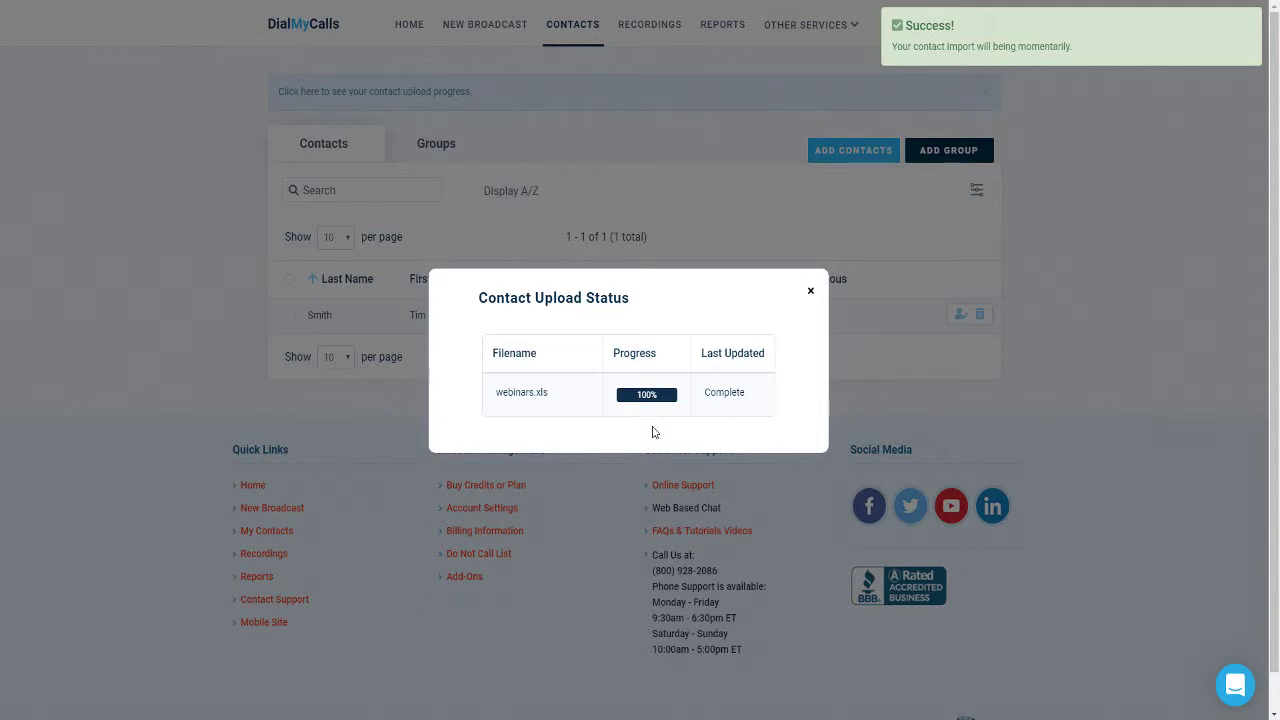
Step: Close the Contact Upload Status window
left_click(812, 295)
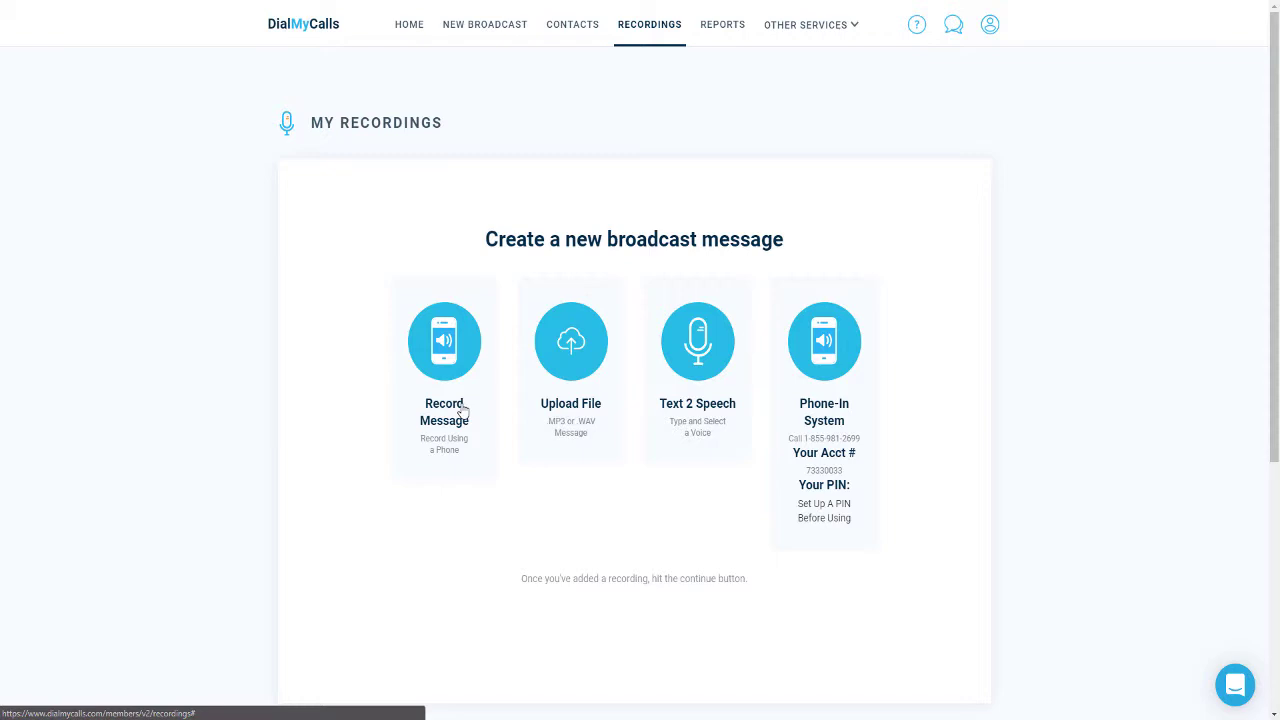
left_click(463, 411)
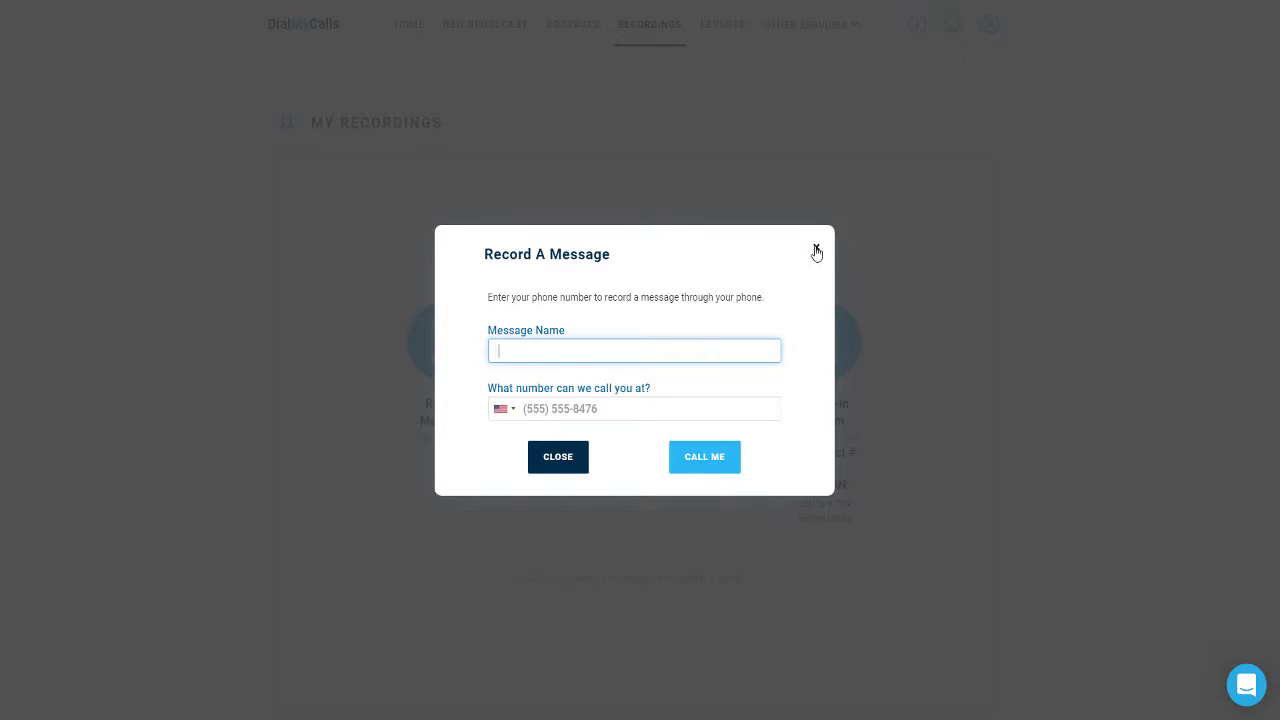
left_click(815, 251)
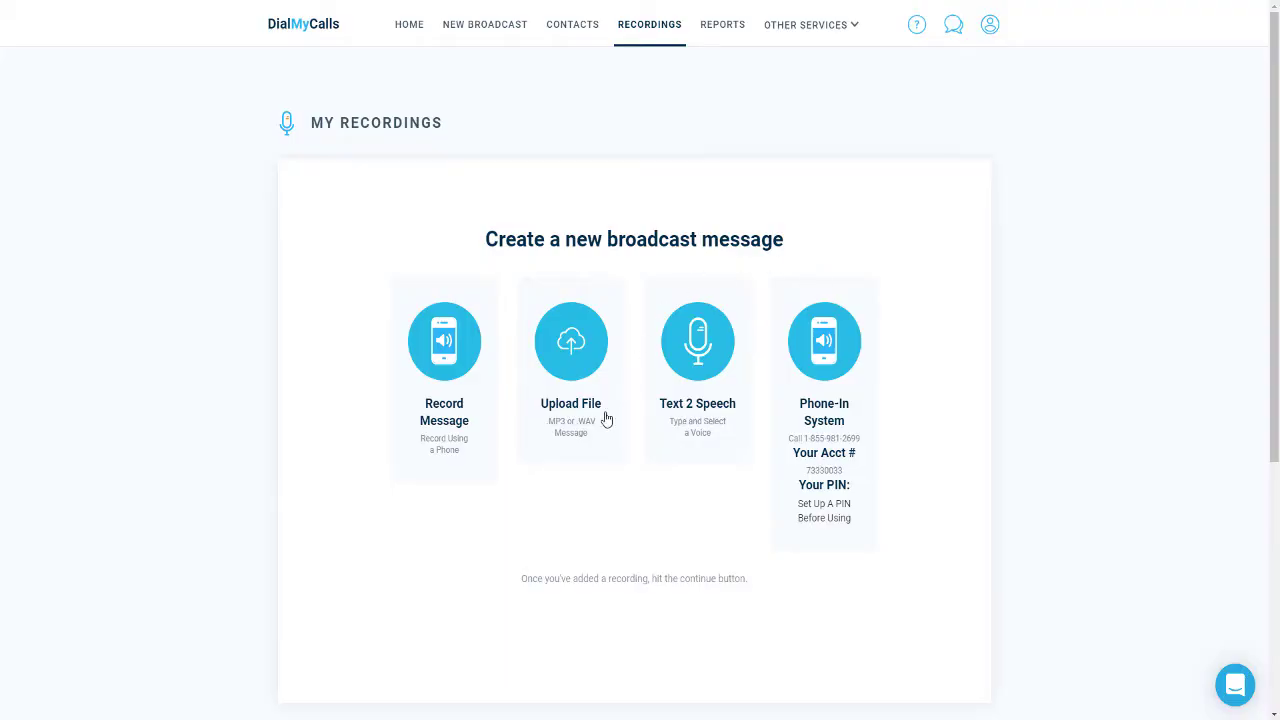
left_click(598, 412)
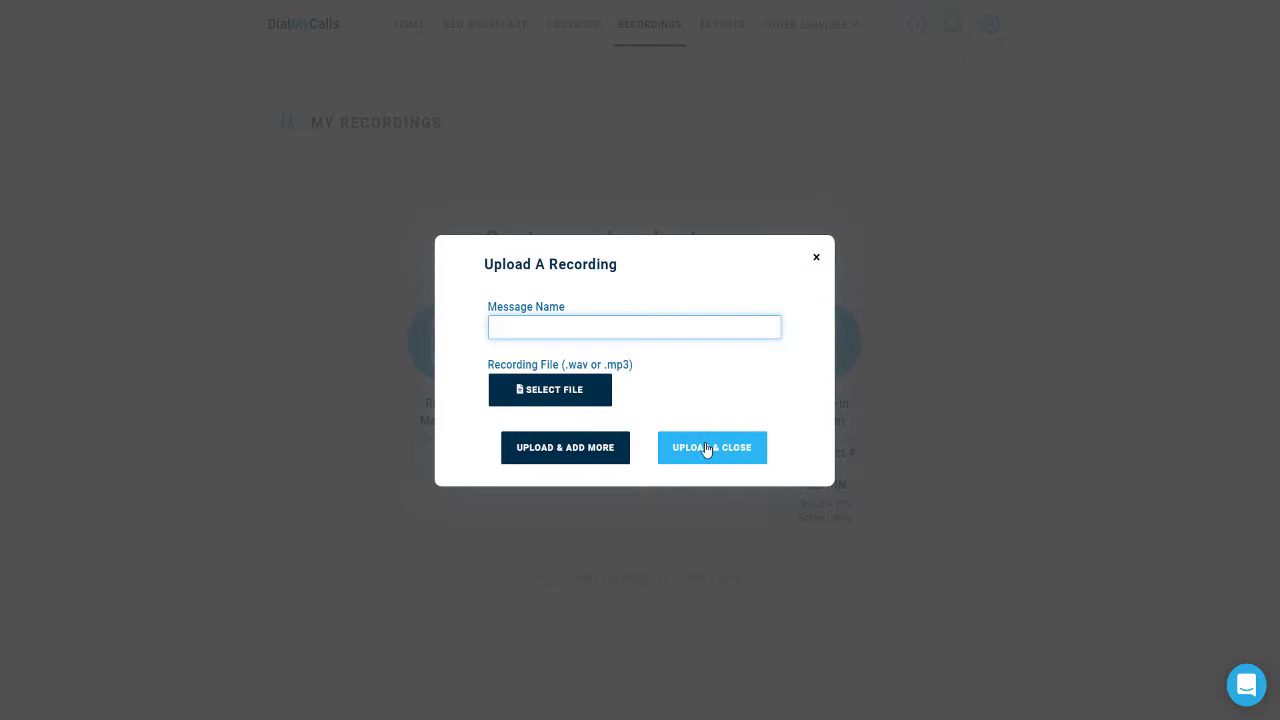
left_click(816, 259)
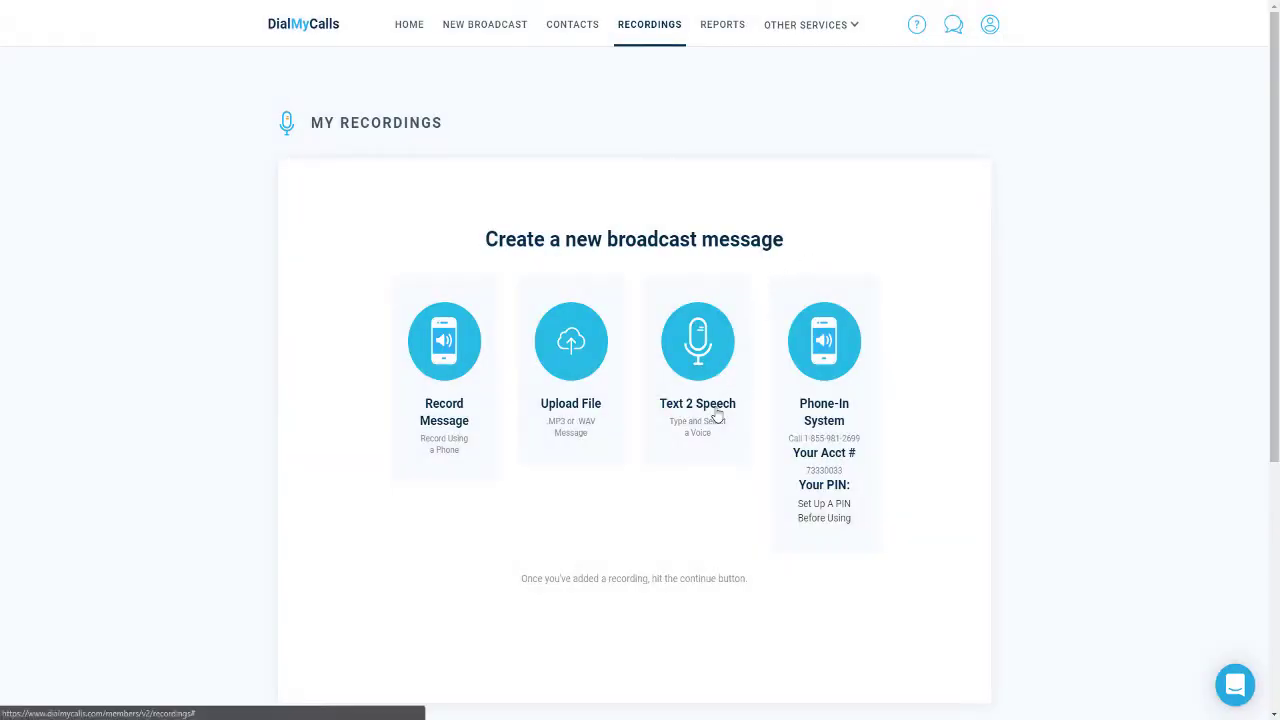
Step: Create Text 2 Speech recording 'Demo REcording One' with a short introduction, English Male voice, and save
left_click(716, 416)
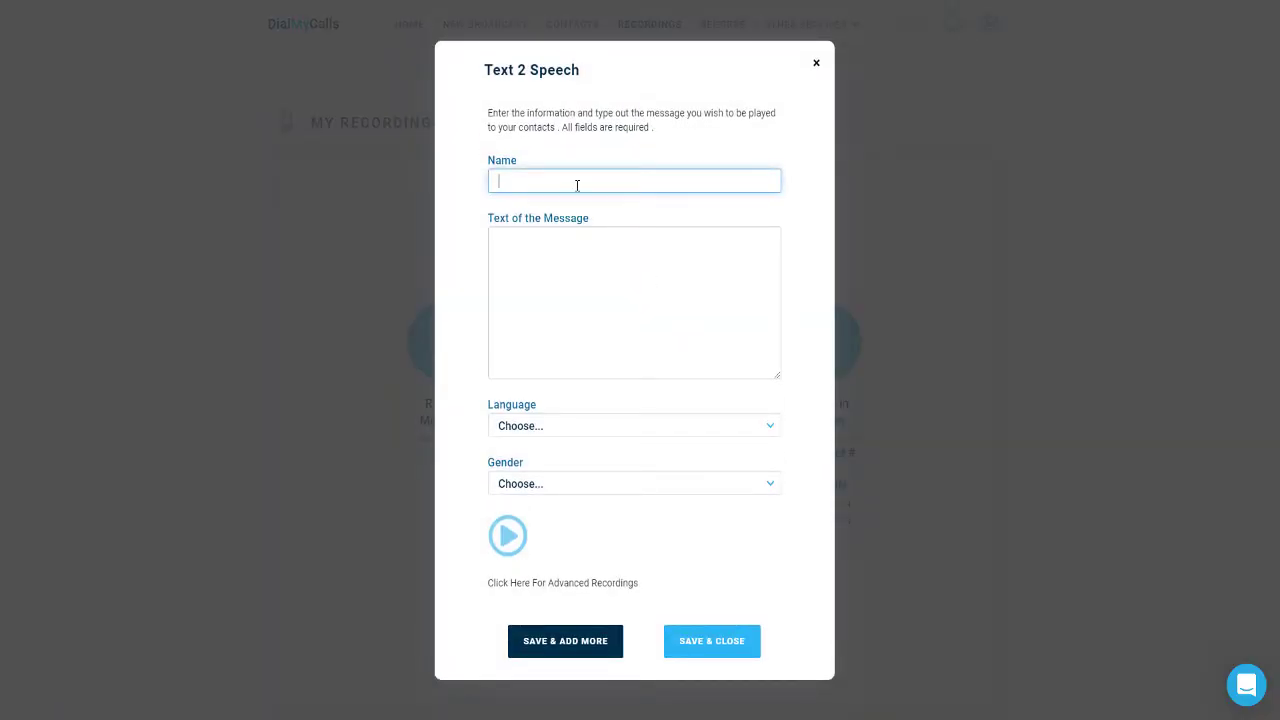
type("Demo REcording One")
key("Tab")
type("This is Tim from DialMyCalls.")
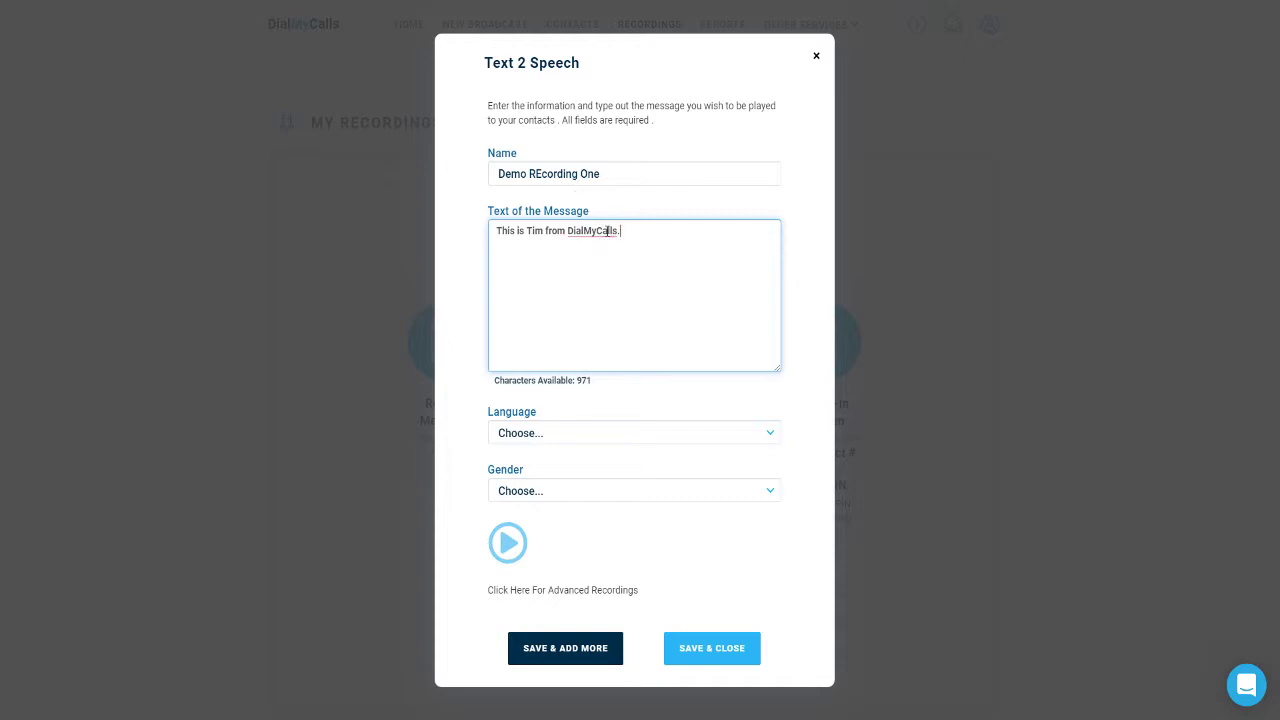
left_click(583, 433)
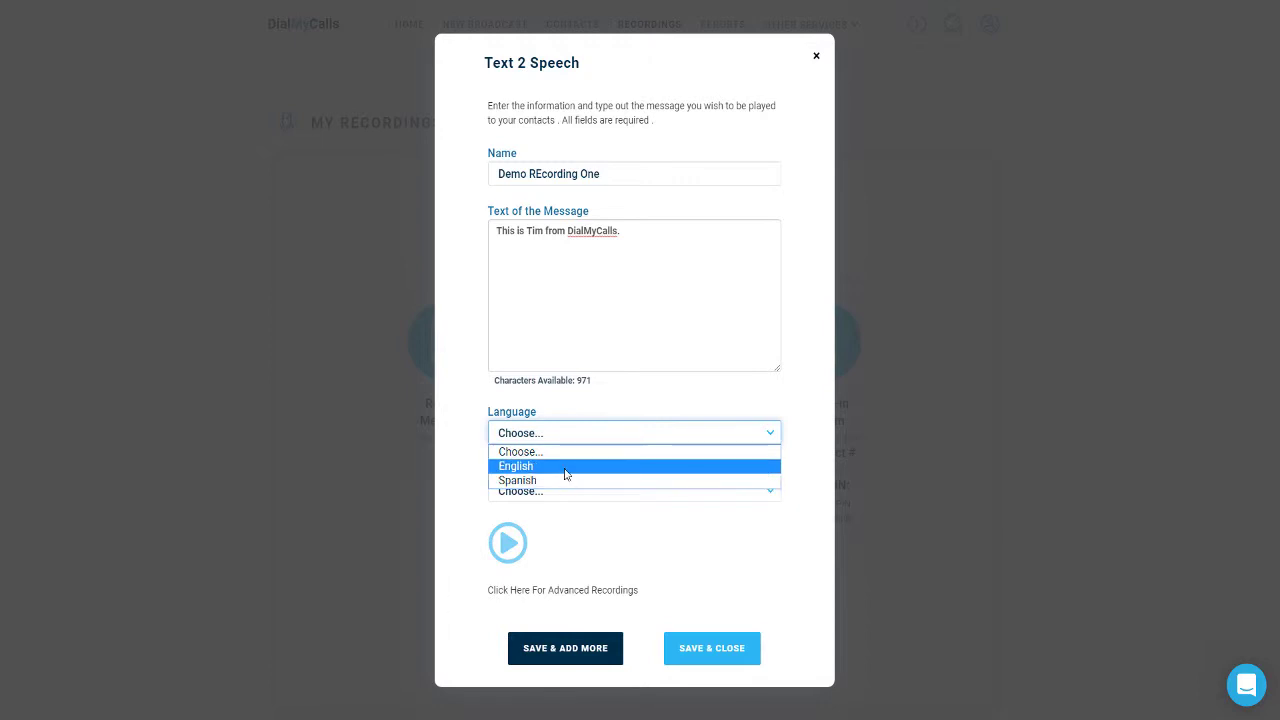
left_click(564, 468)
left_click(565, 491)
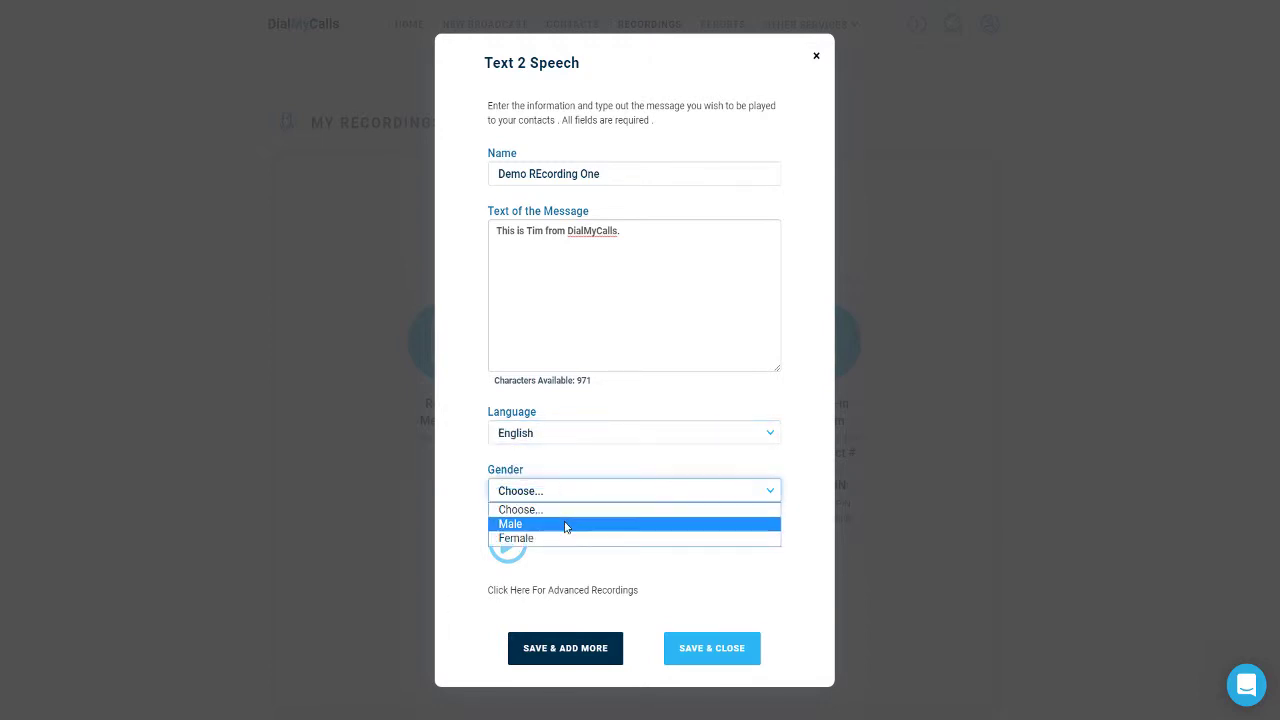
left_click(562, 530)
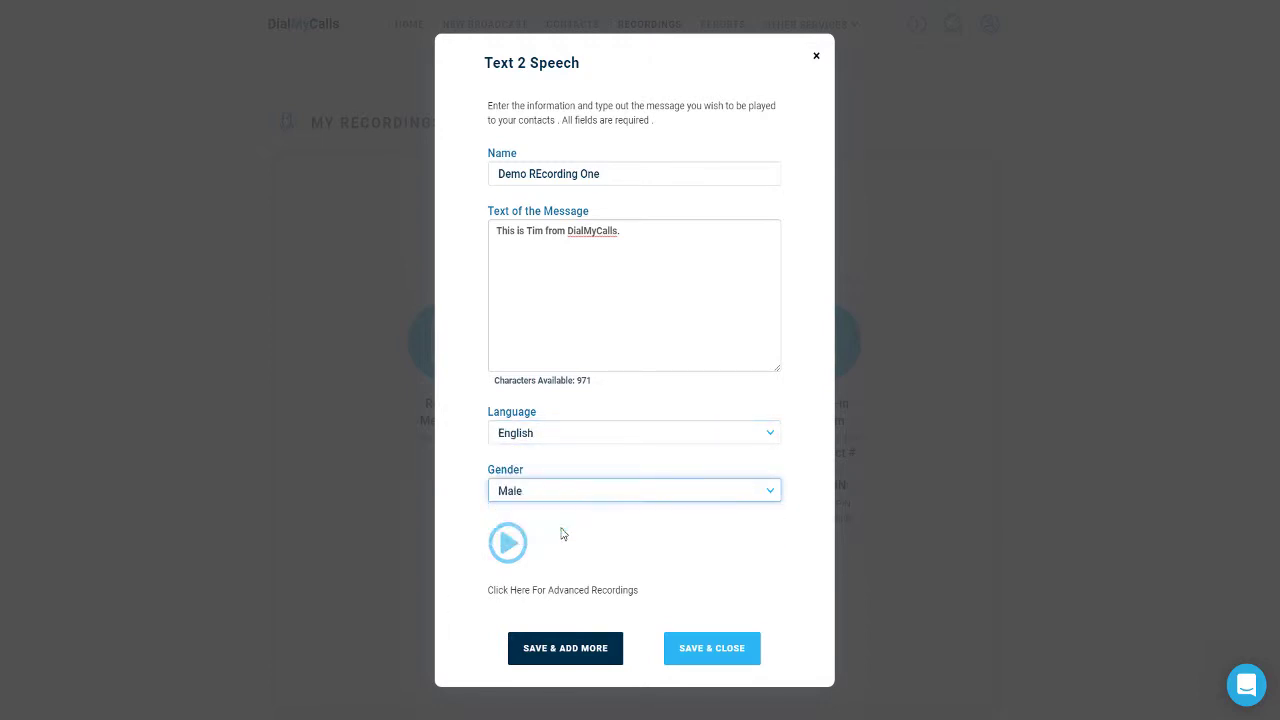
left_click(505, 542)
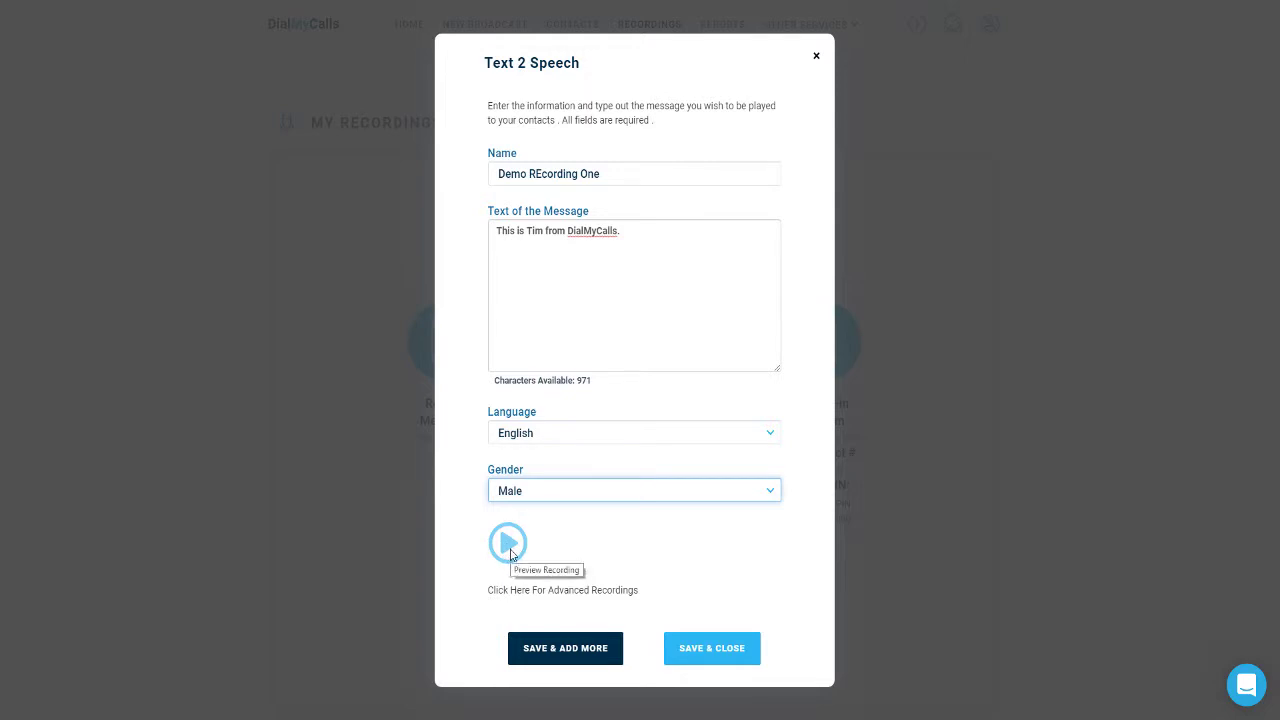
left_click(705, 652)
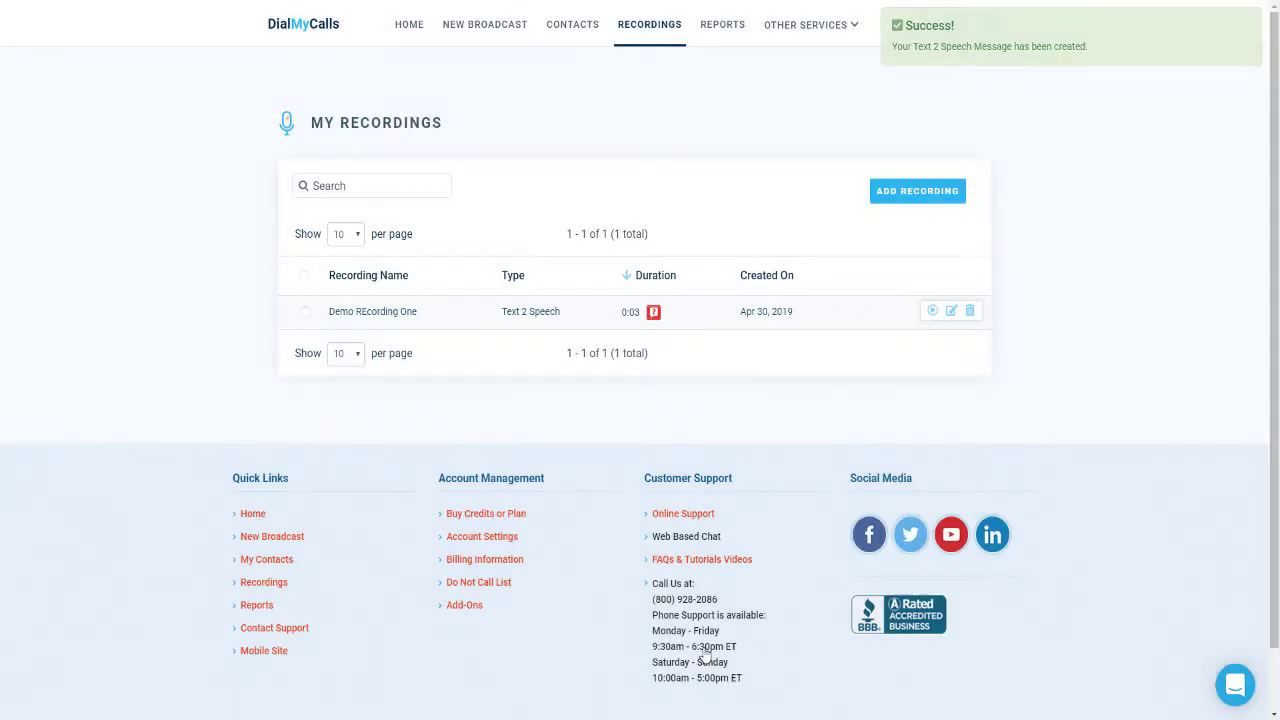
Step: Create 'Demo Recording Two' with the introduction repeated three times, English Female voice, and save
mouse_move(656, 313)
left_click(886, 191)
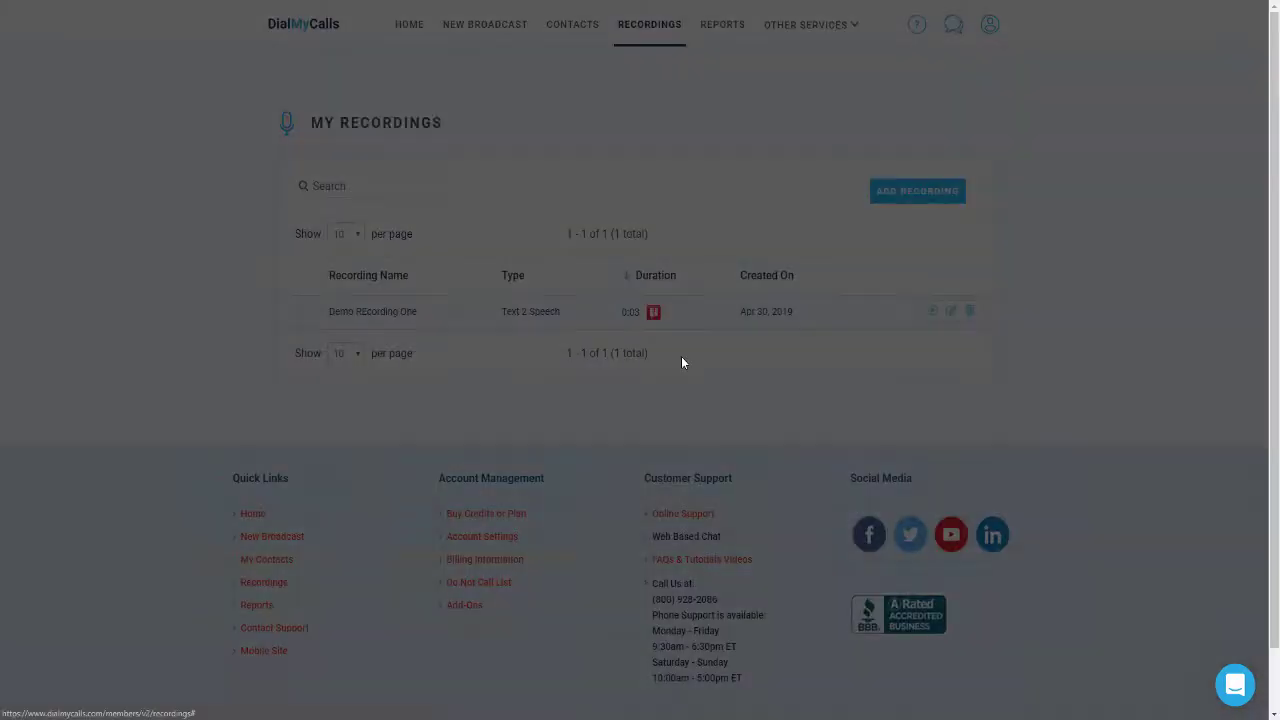
type("Demo Recording Two")
key("Tab")
type("This is tim from Di")
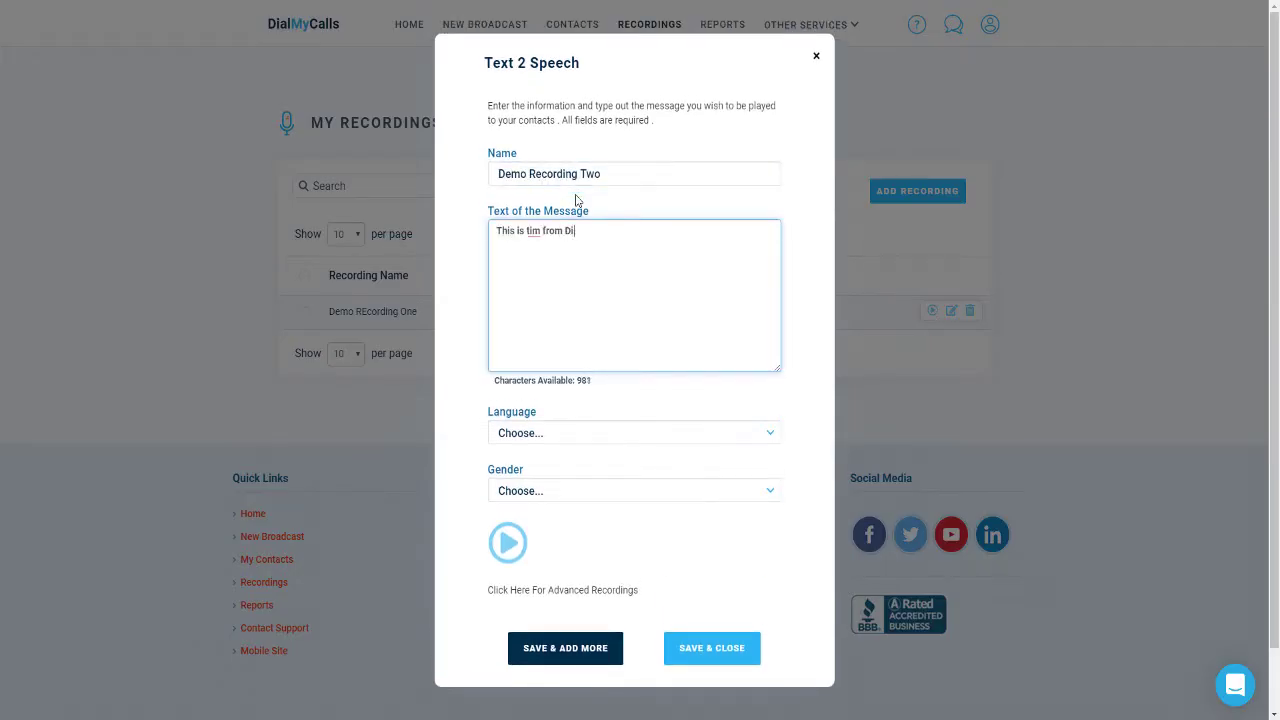
type("alMyCalls.")
key("ctrl+a")
key("ctrl+c")
key("ctrl+v")
key("ctrl+v")
key("ctrl+v")
key("ctrl+v")
key("ctrl+v")
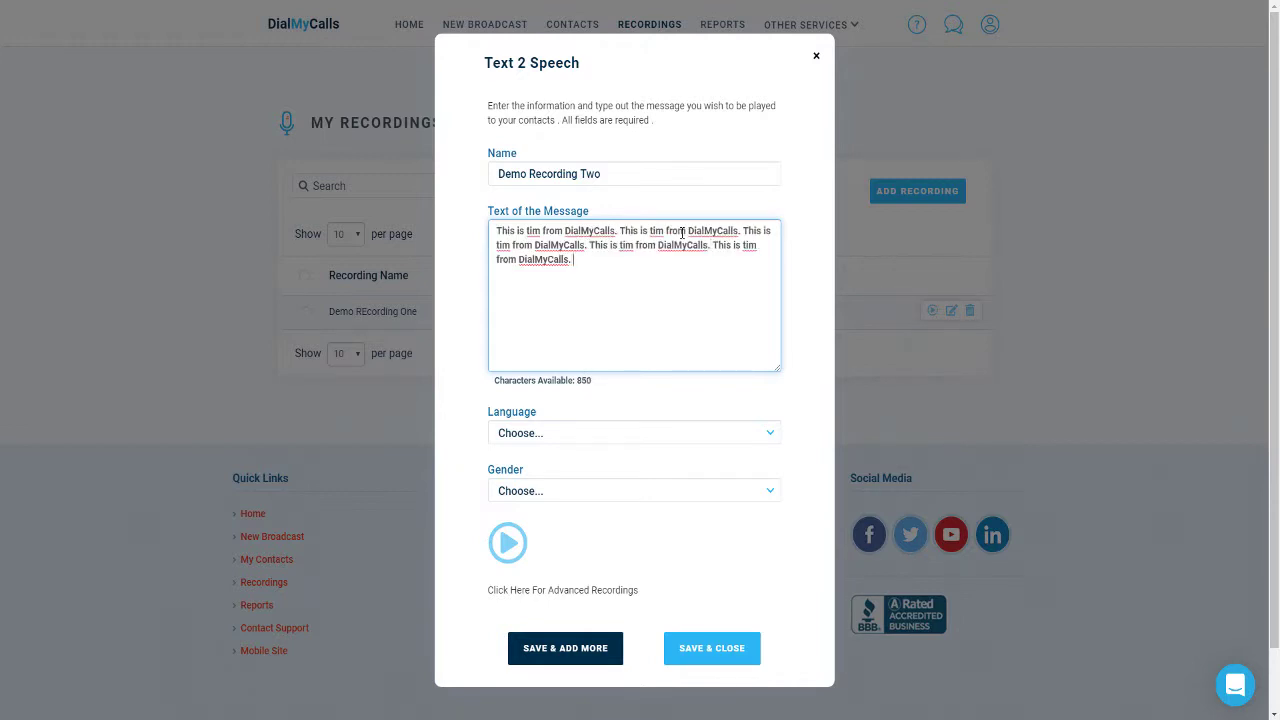
key("ctrl+v")
key("ctrl+v")
left_click(627, 436)
left_click(600, 465)
left_click(566, 491)
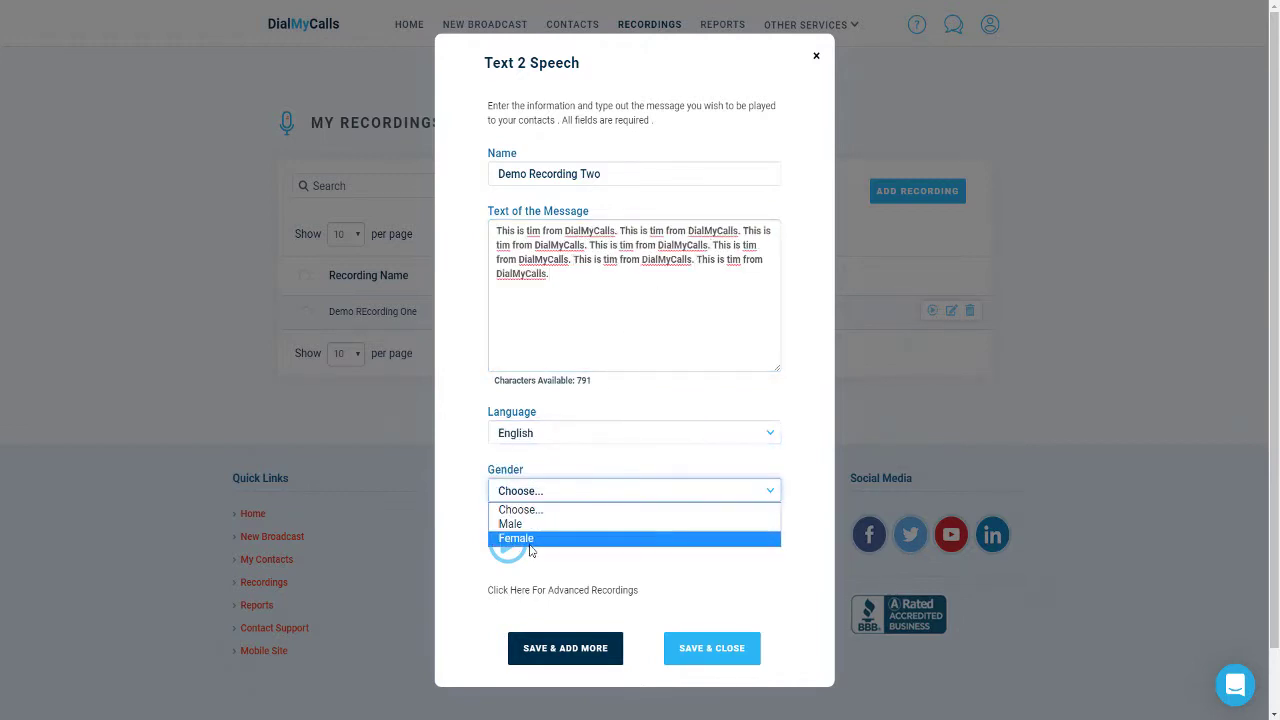
left_click(530, 545)
left_click(736, 650)
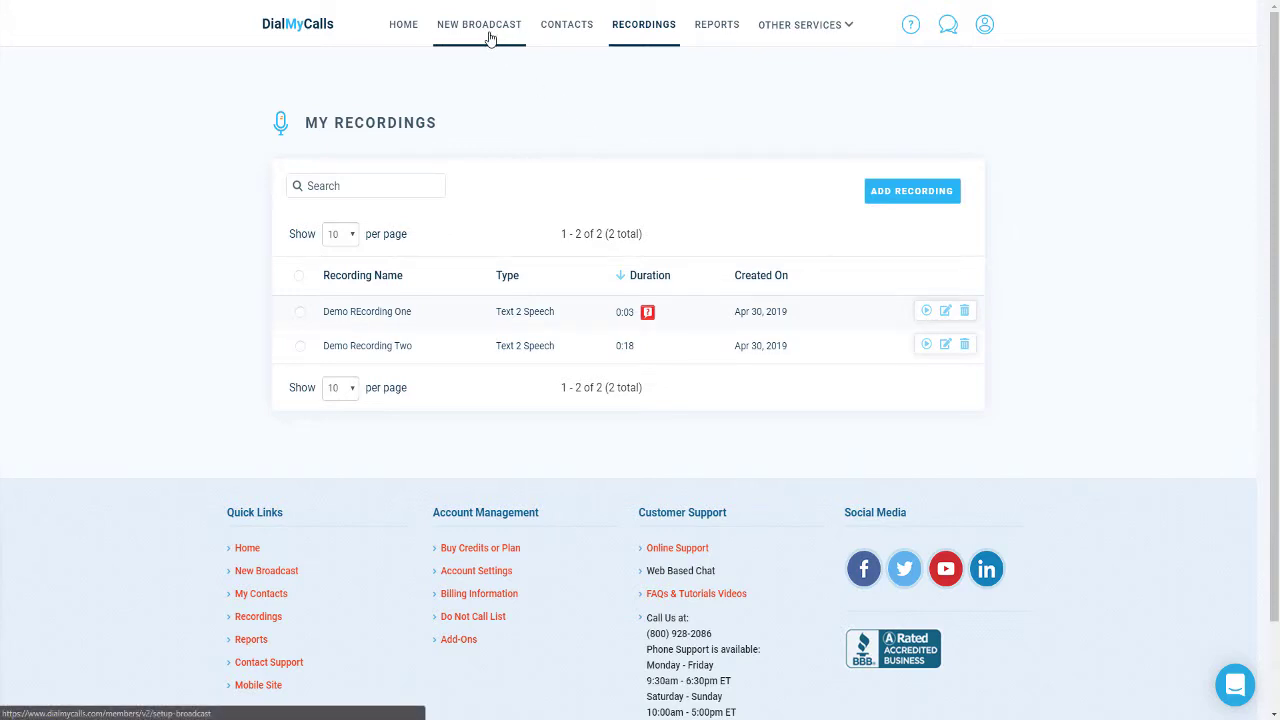
Step: Start a voice, text and e-mail broadcast and select the single contact as recipient
left_click(490, 37)
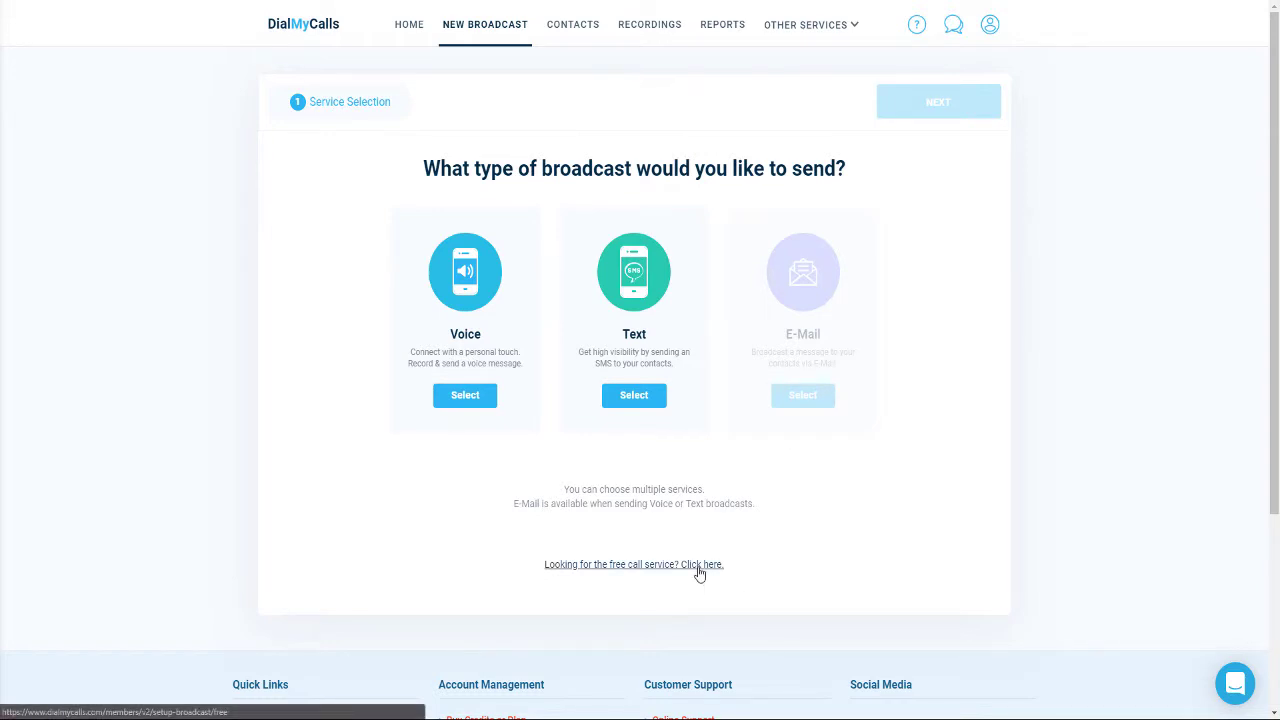
left_click(465, 397)
left_click(612, 403)
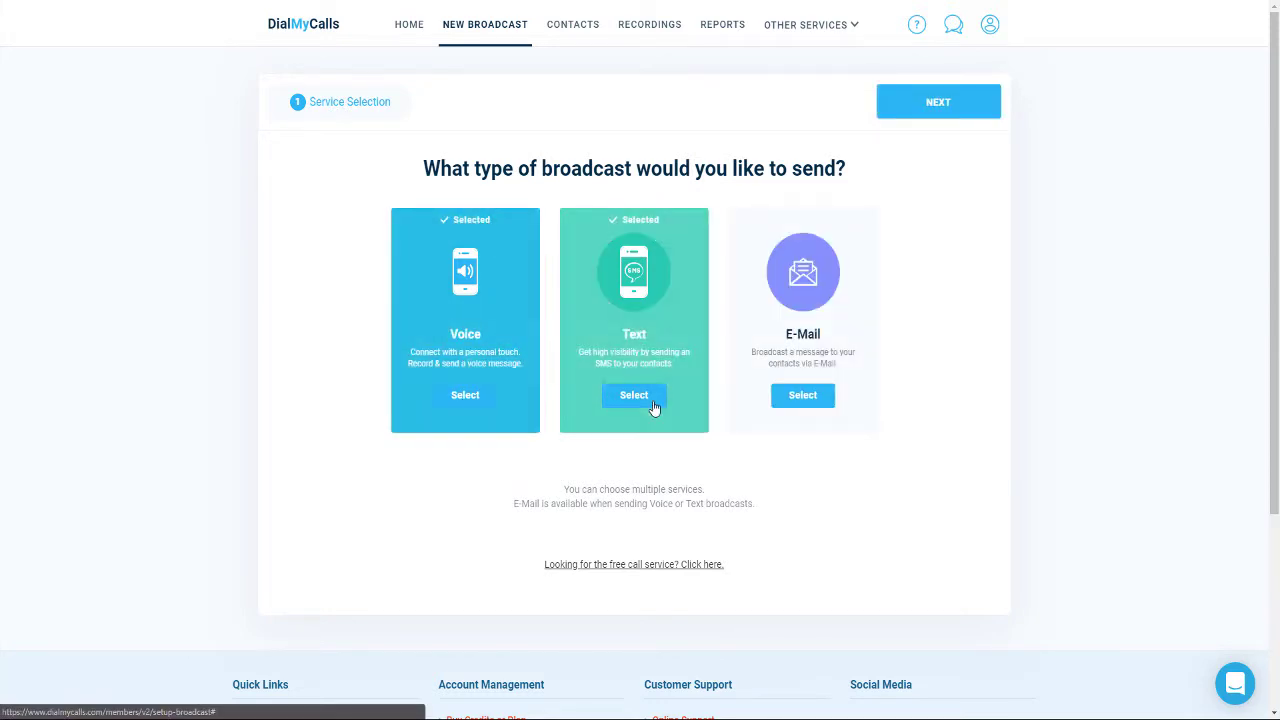
left_click(801, 398)
left_click(952, 102)
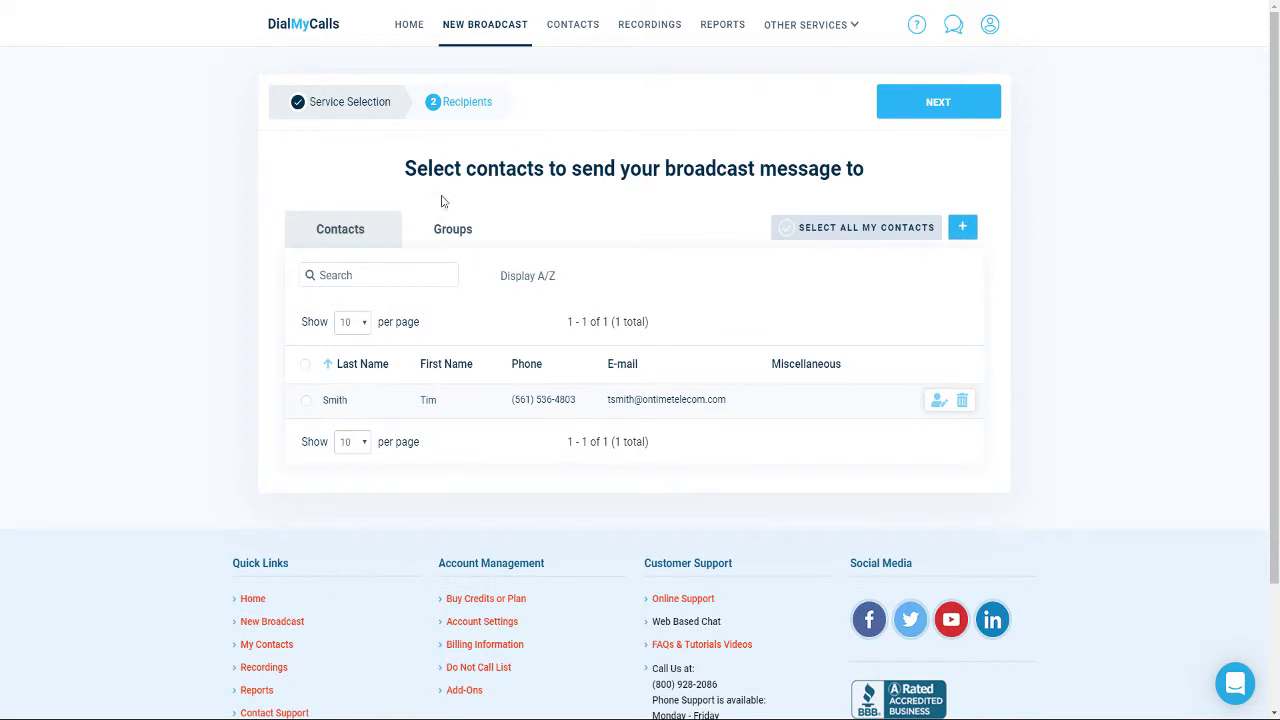
left_click(314, 404)
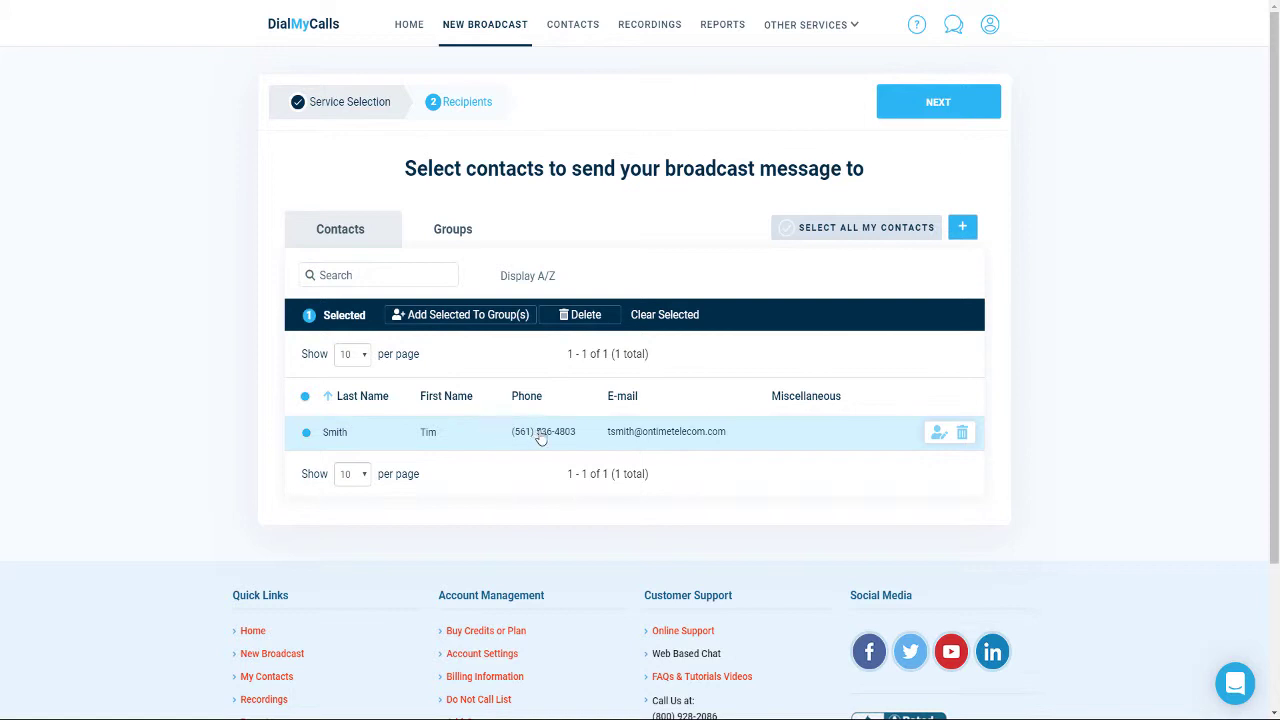
left_click(924, 116)
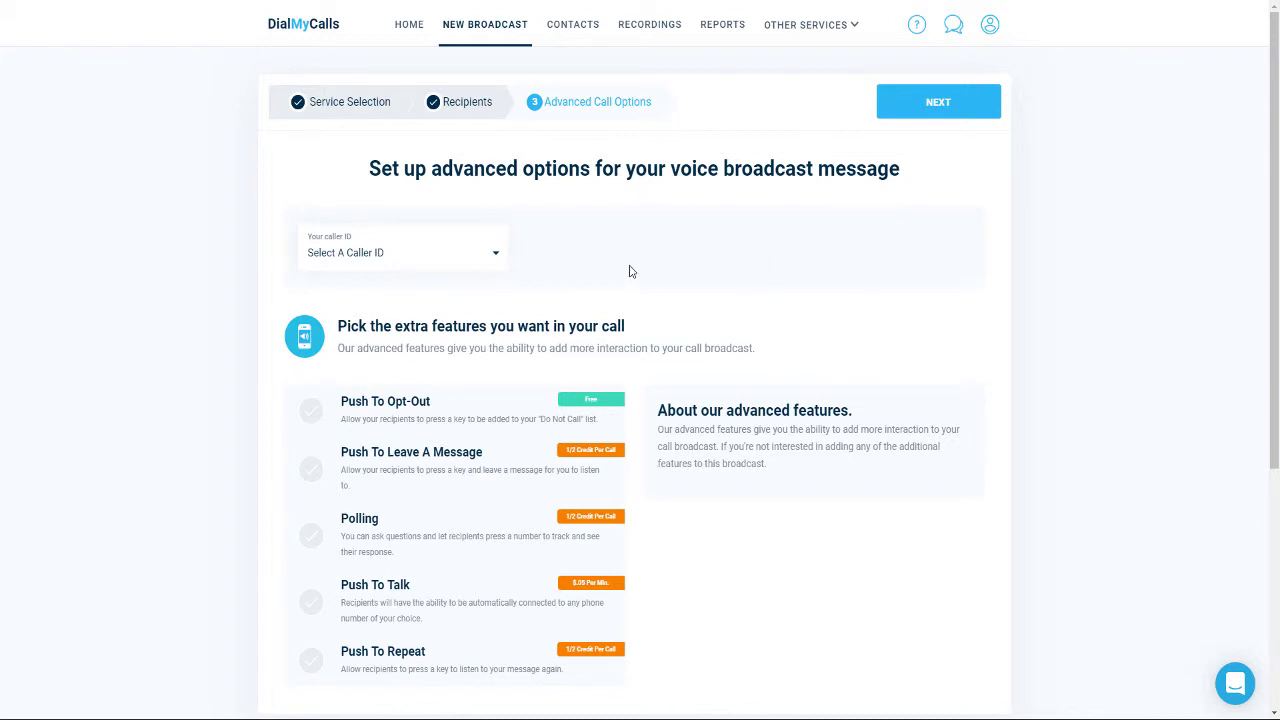
Step: Set the broadcast caller ID to the Demo number and continue
left_click(493, 257)
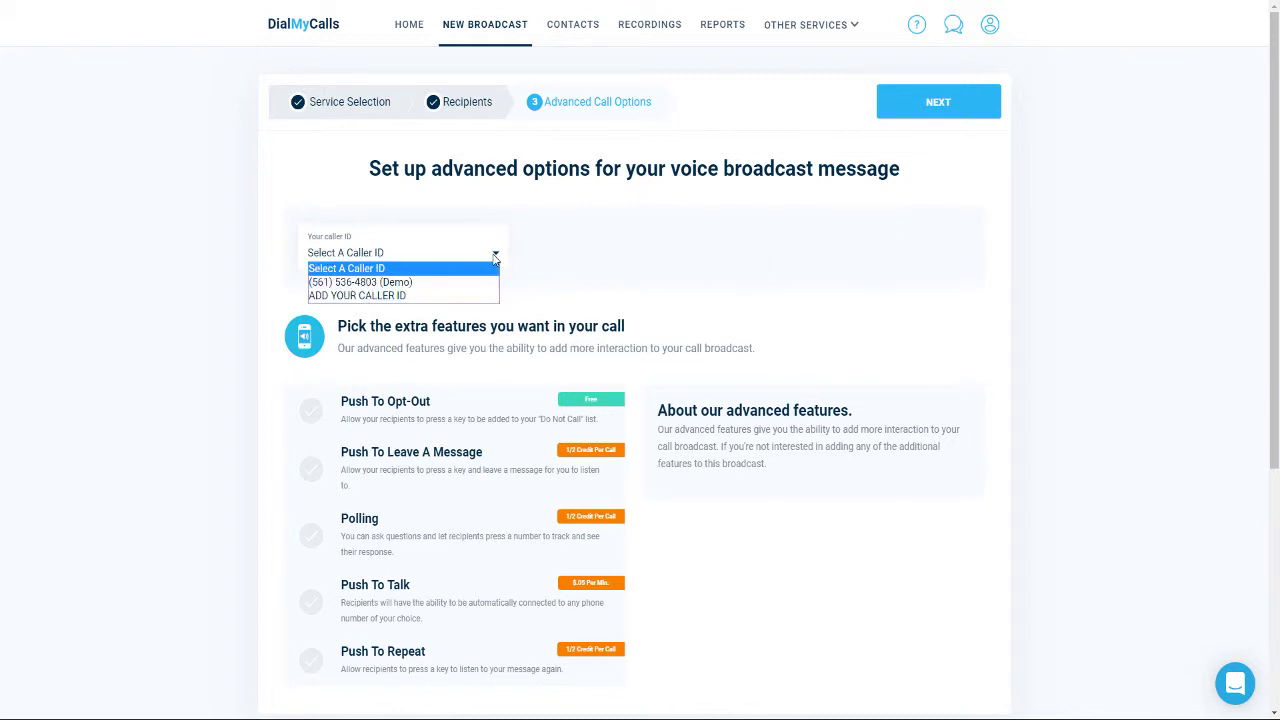
left_click(473, 285)
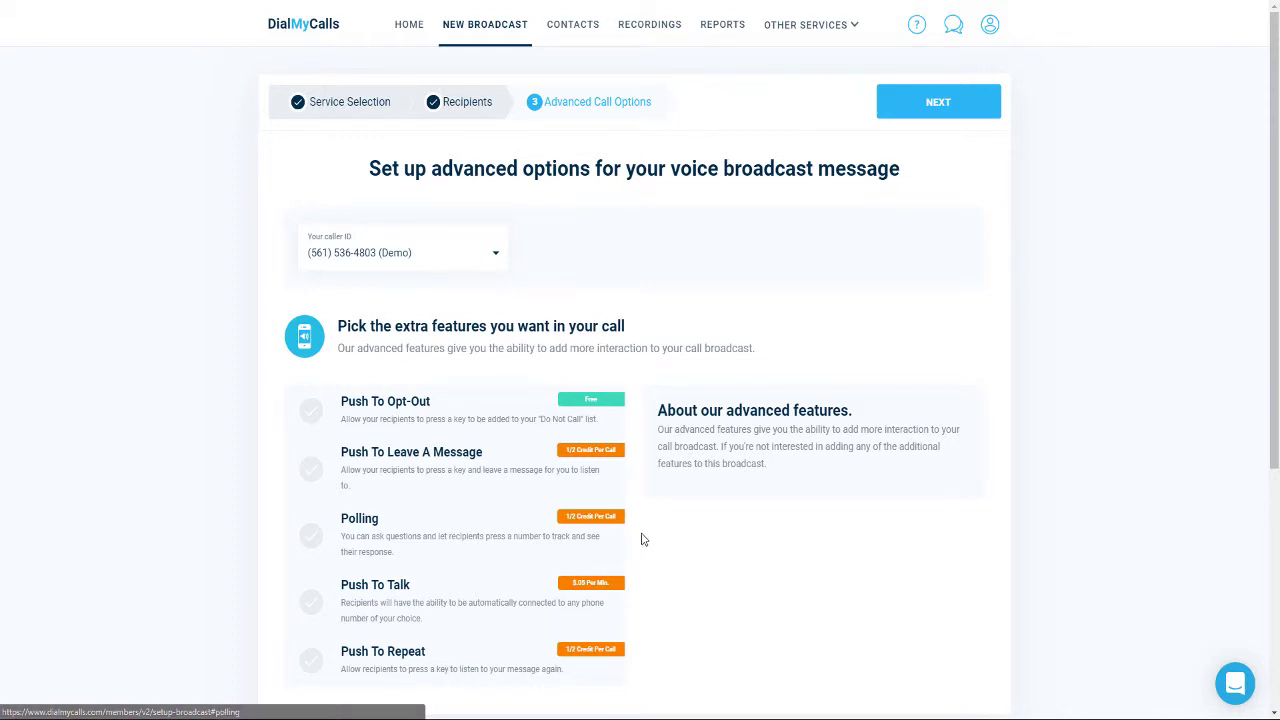
left_click(934, 105)
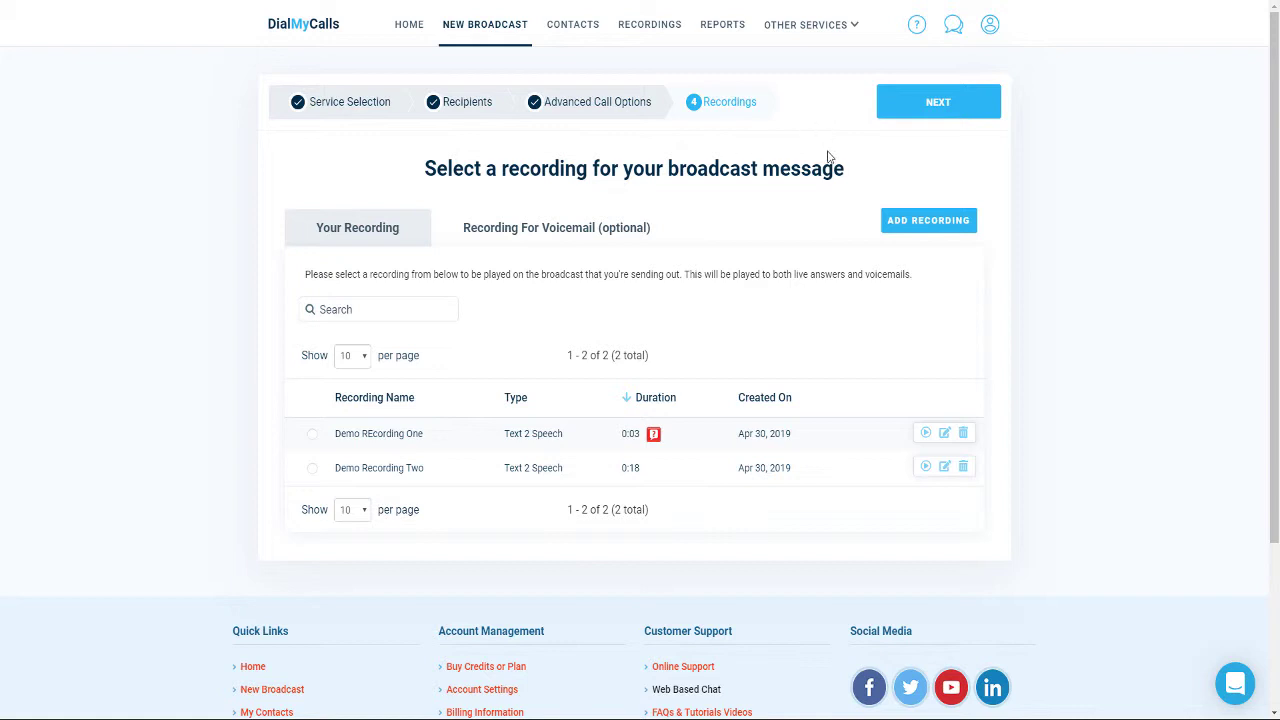
Step: Use Demo Recording Two, then set a WEBINARS-keyword text message with a short test note
left_click(379, 476)
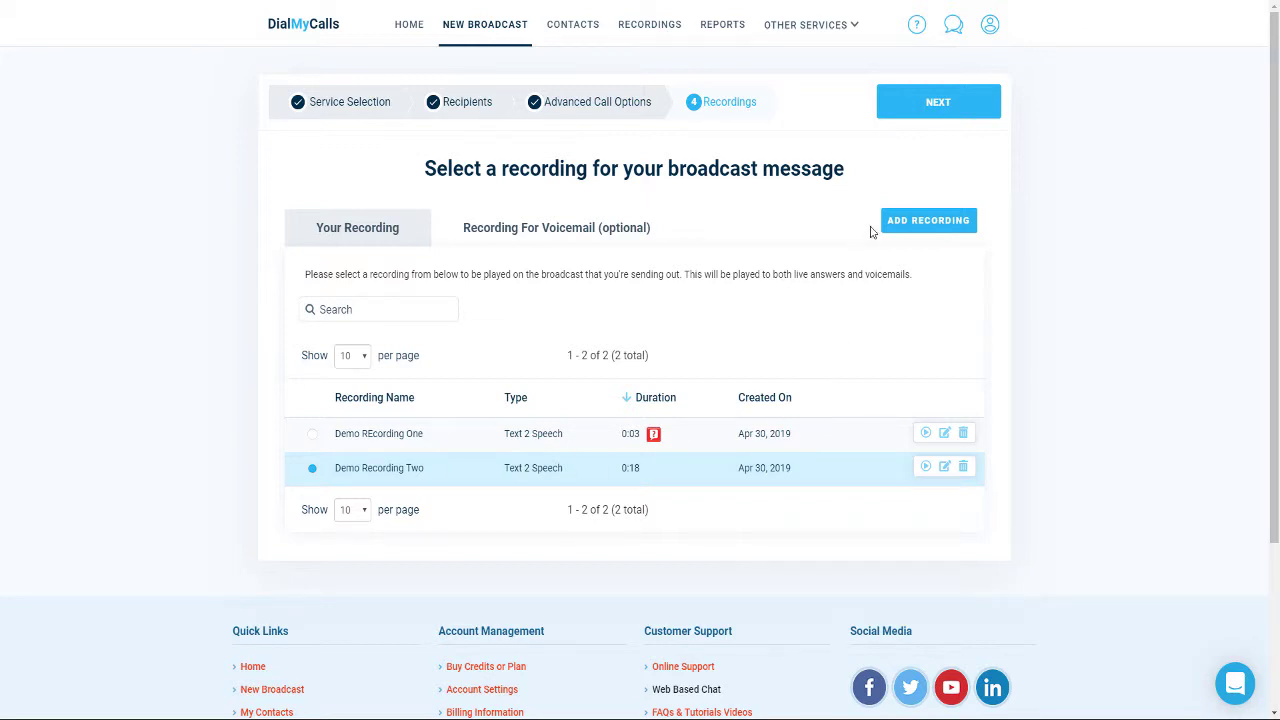
left_click(925, 110)
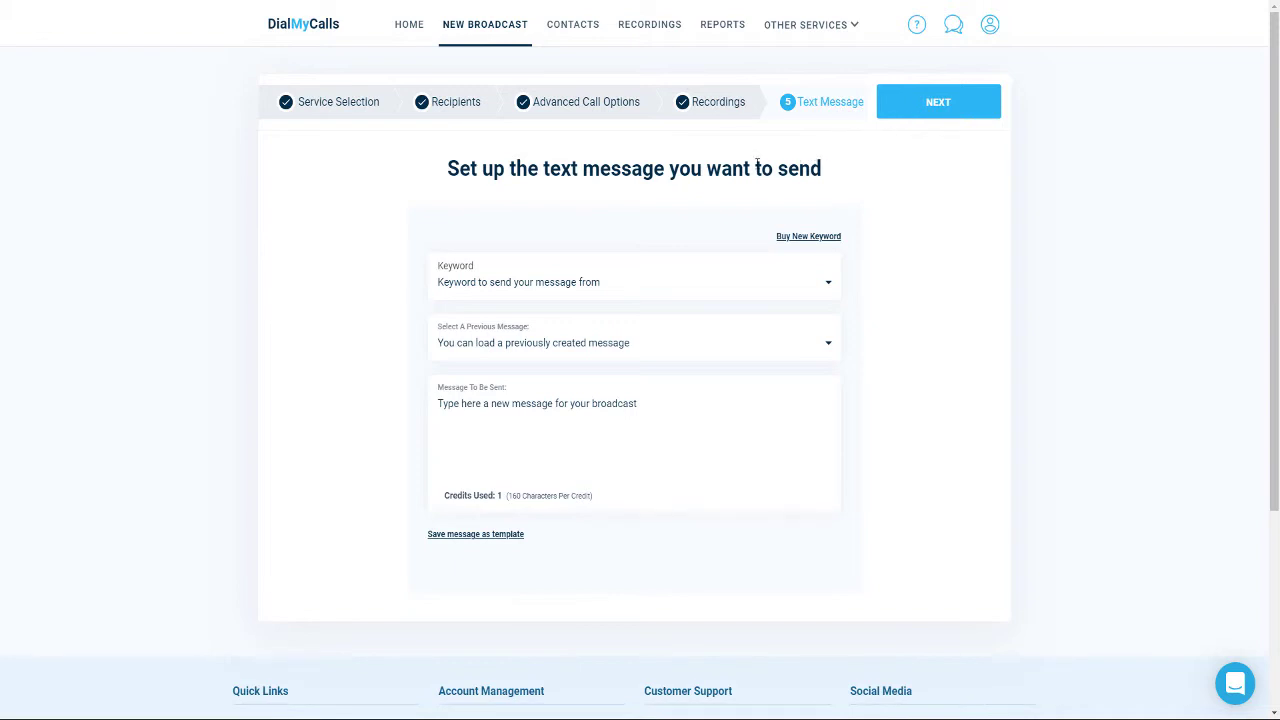
left_click(527, 289)
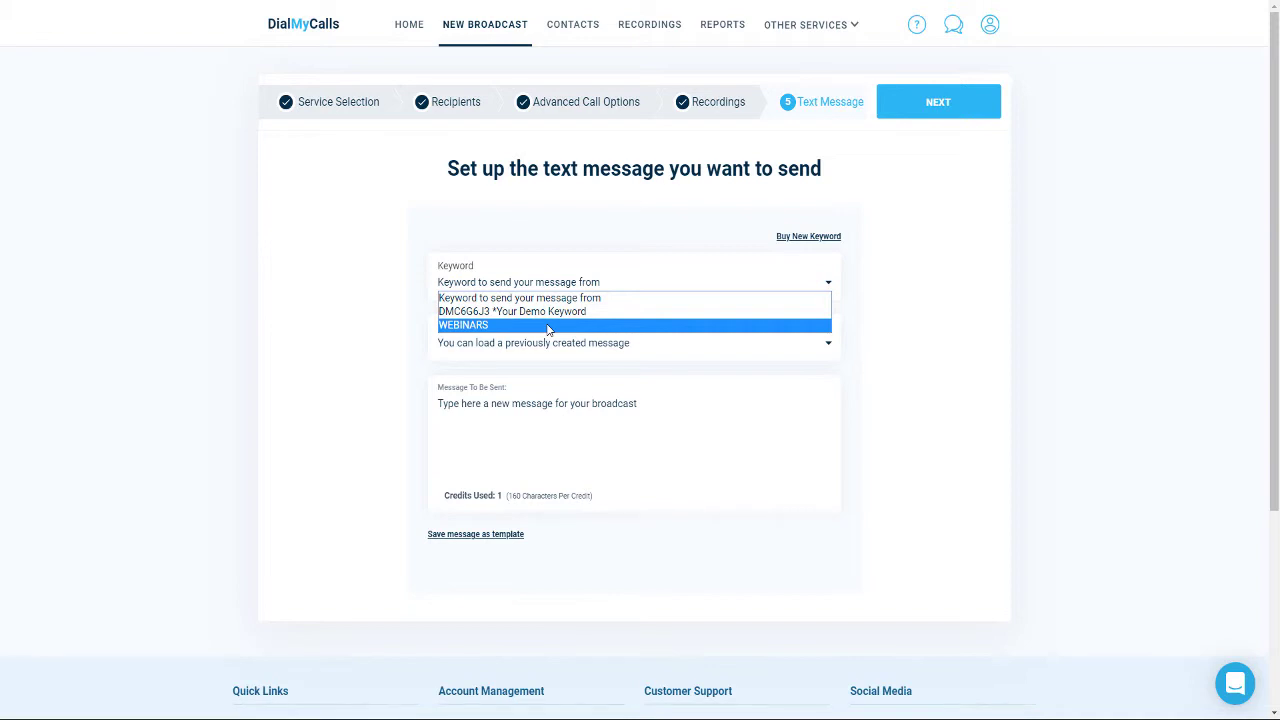
left_click(548, 326)
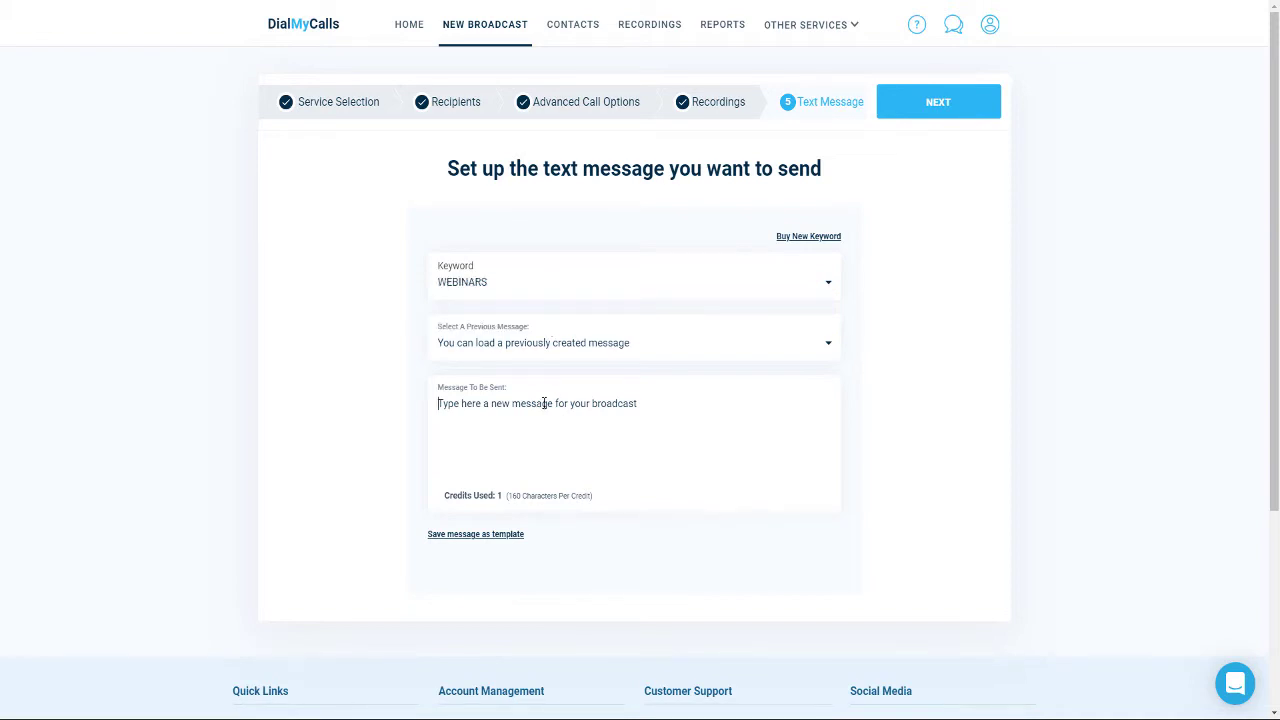
type("Test from Tim.")
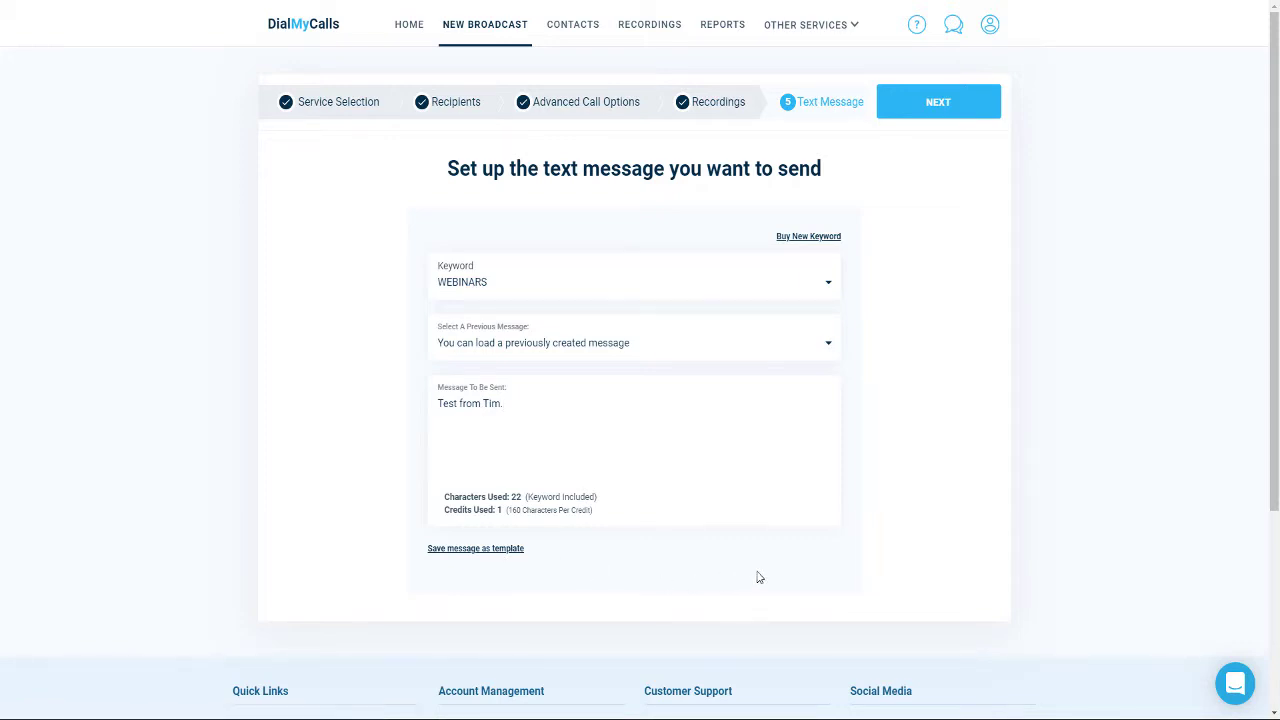
left_click(948, 106)
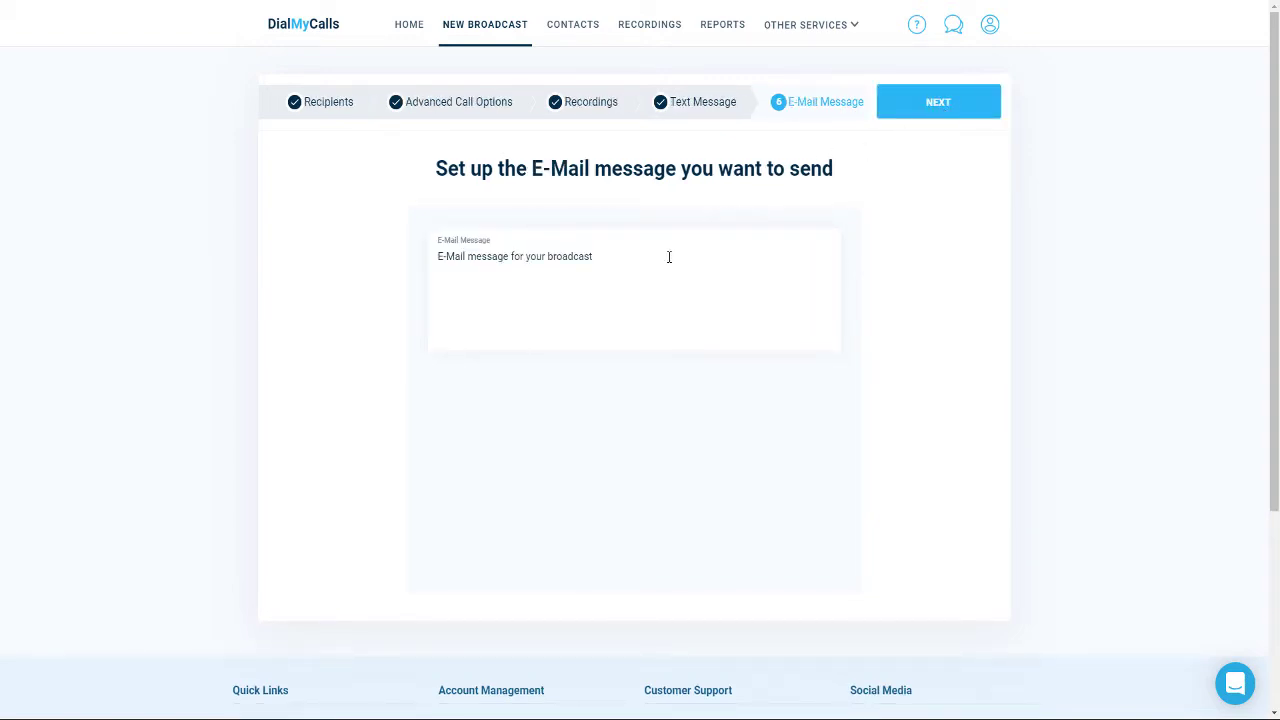
Step: Enter the same short test note as the e-mail message and continue
type("Test from Tim.")
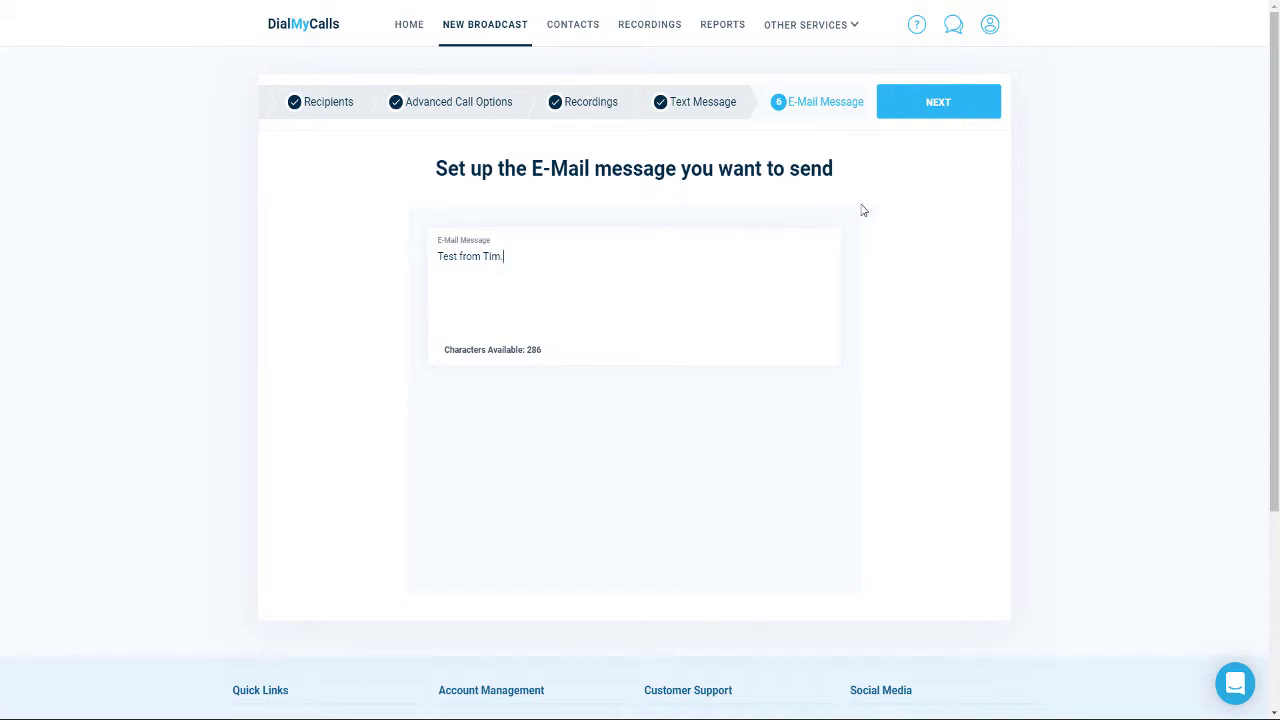
left_click(932, 108)
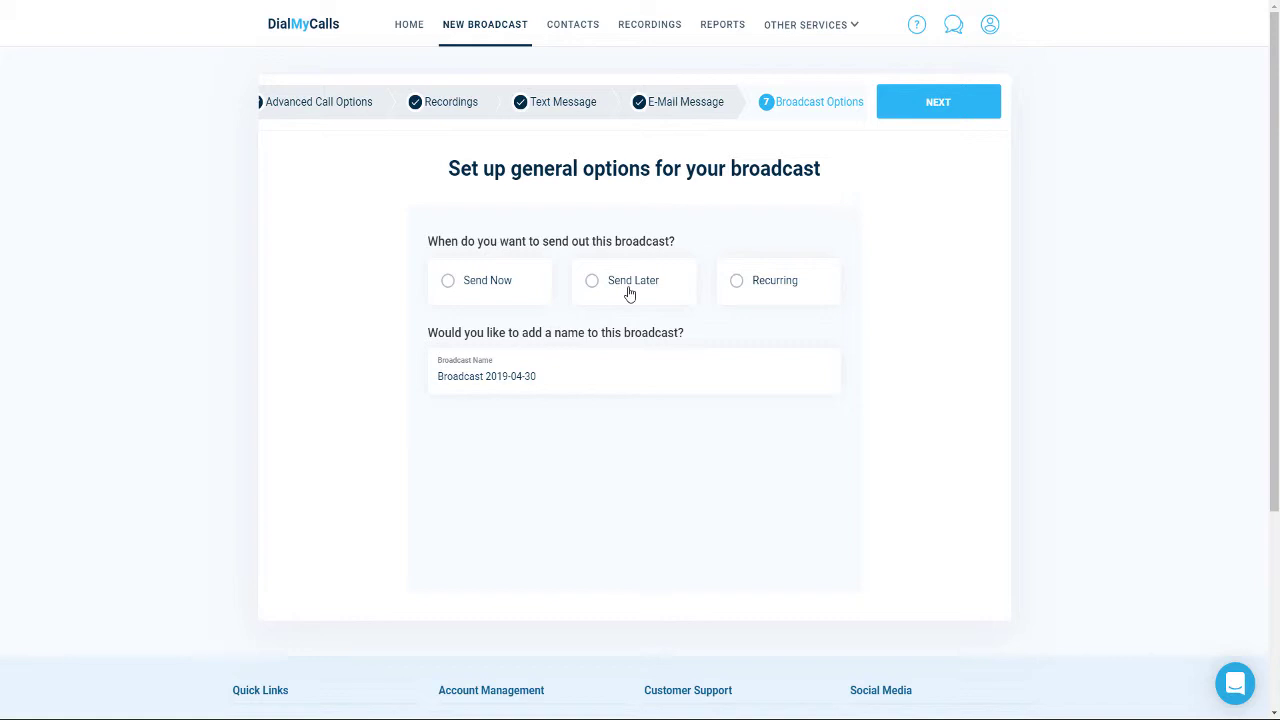
Step: Replace the default broadcast name with 'Demo'
mouse_move(759, 297)
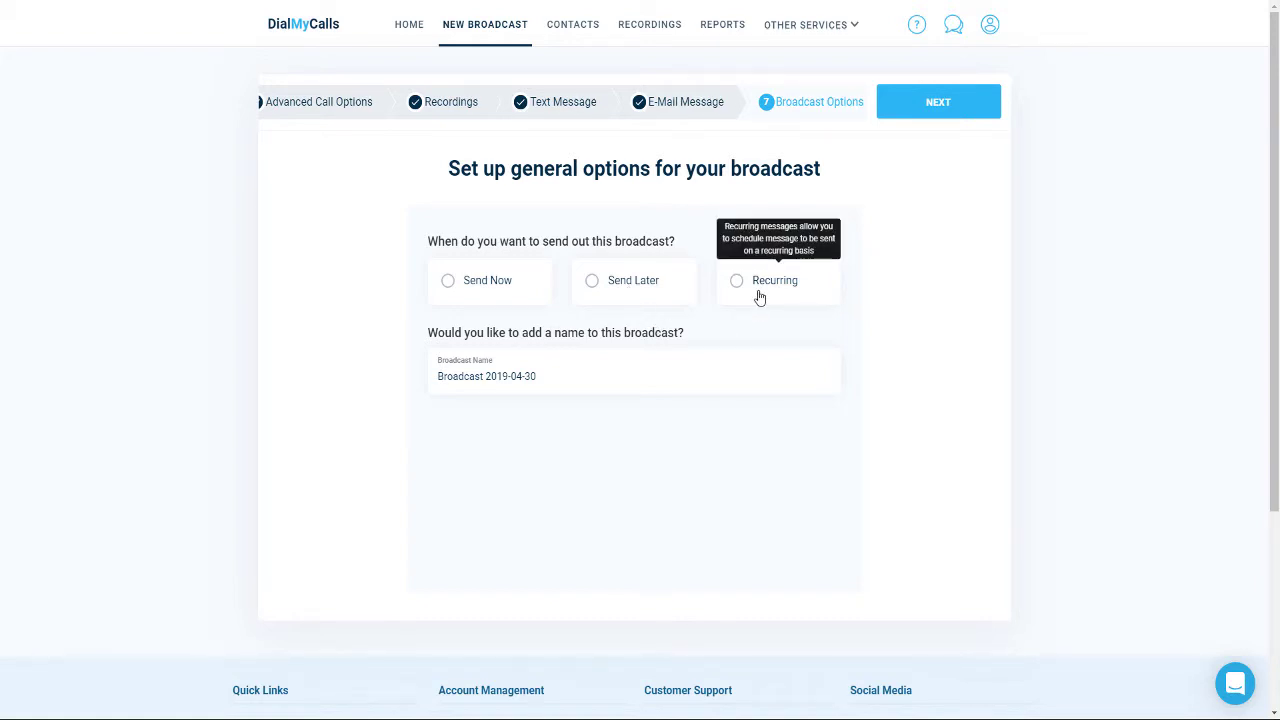
triple_click(573, 371)
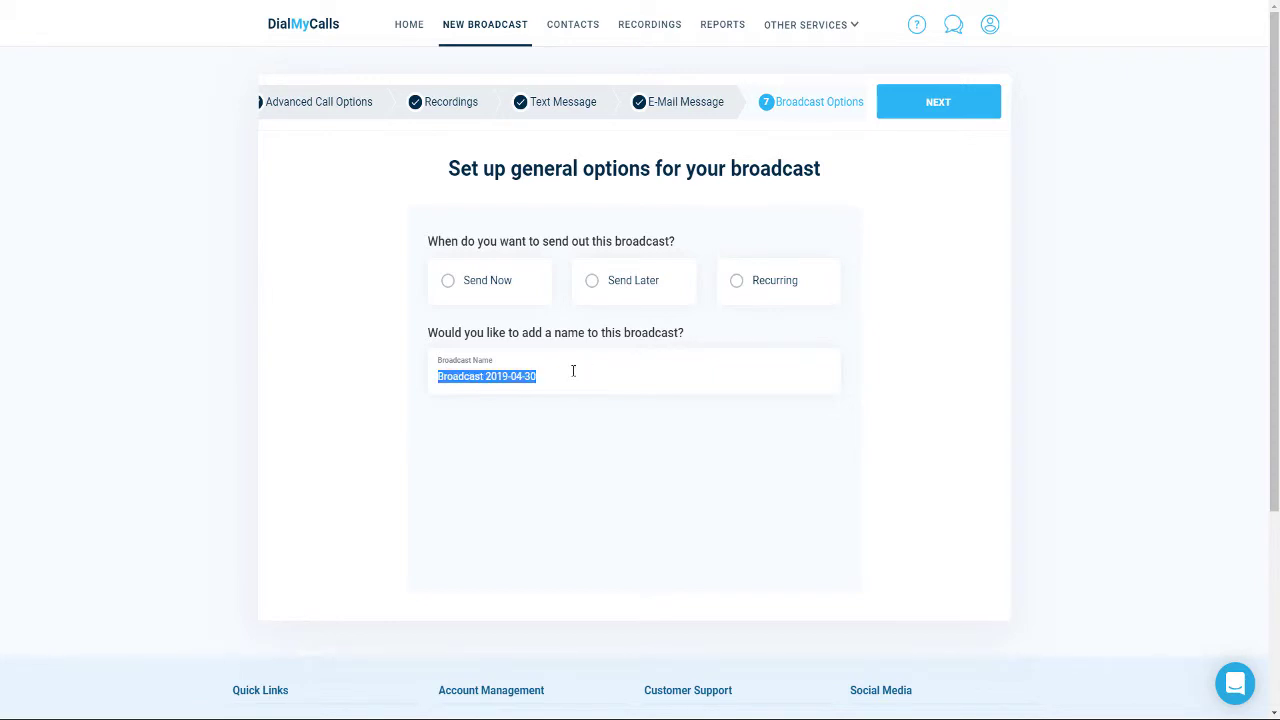
type("Demo")
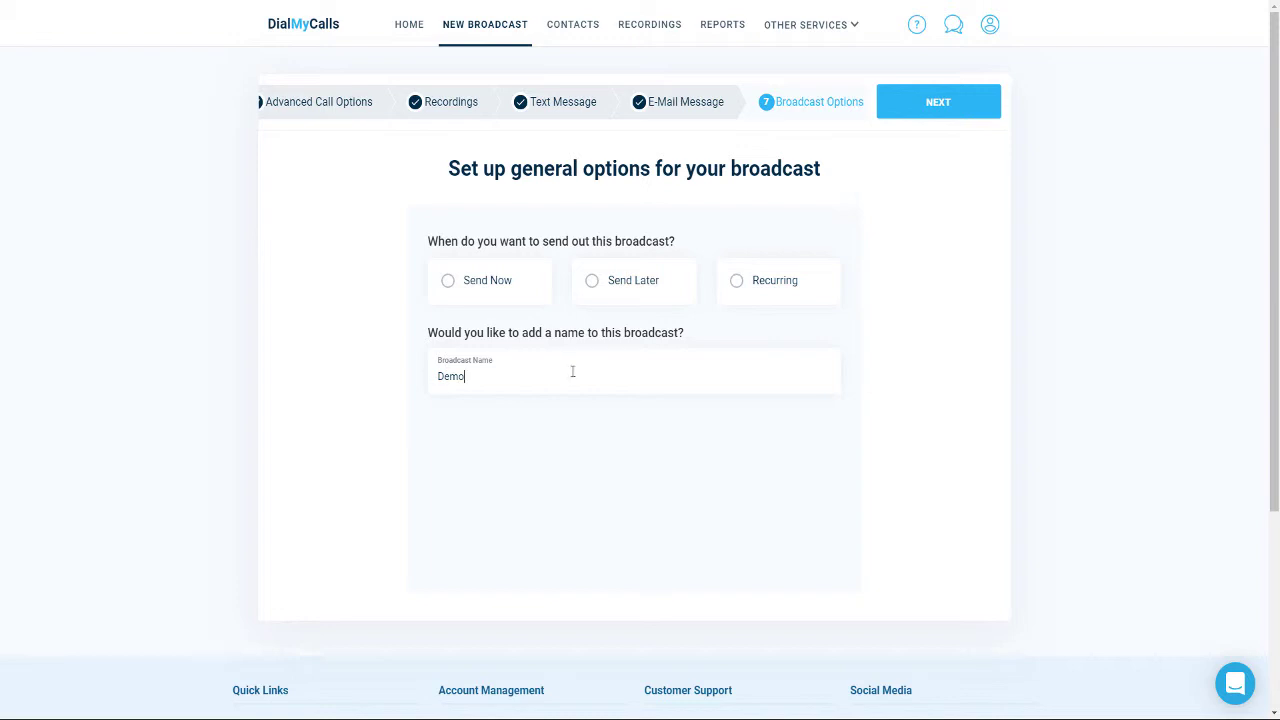
Step: Choose Send Now, then check the Send Later and Recurring options and dismiss the free-account notice
triple_click(507, 287)
left_click(507, 287)
left_click(646, 290)
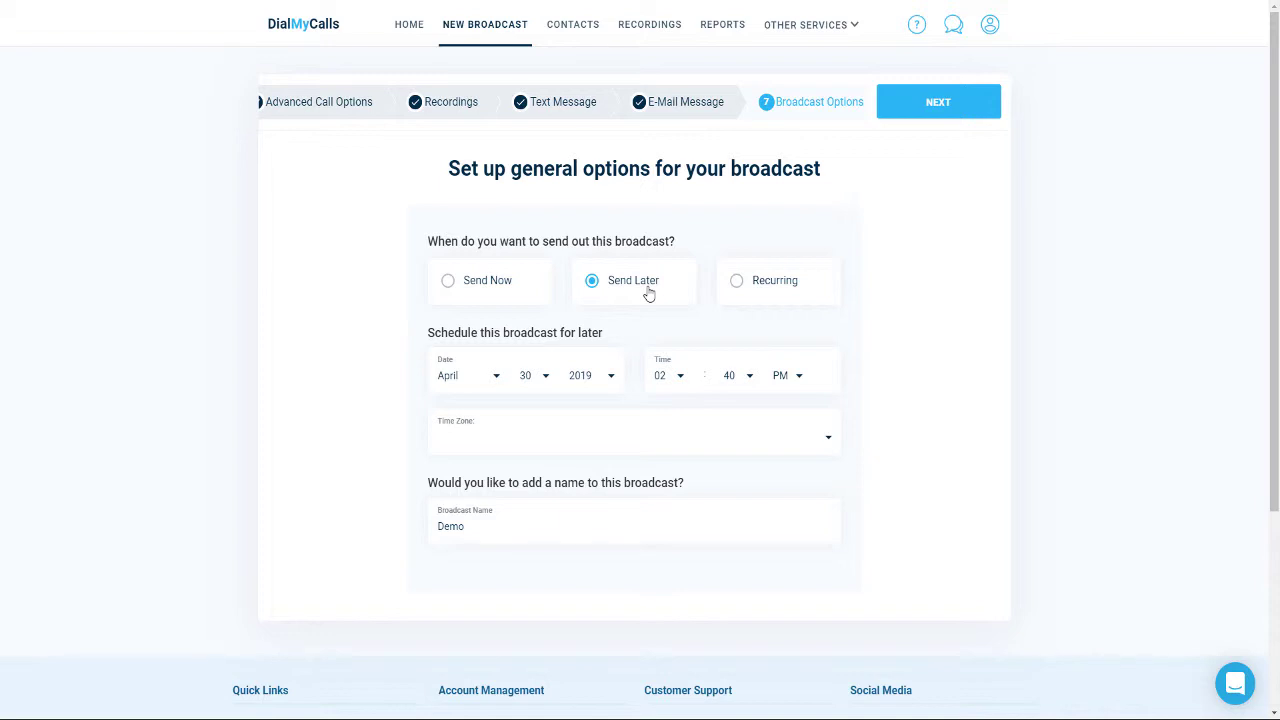
left_click(762, 289)
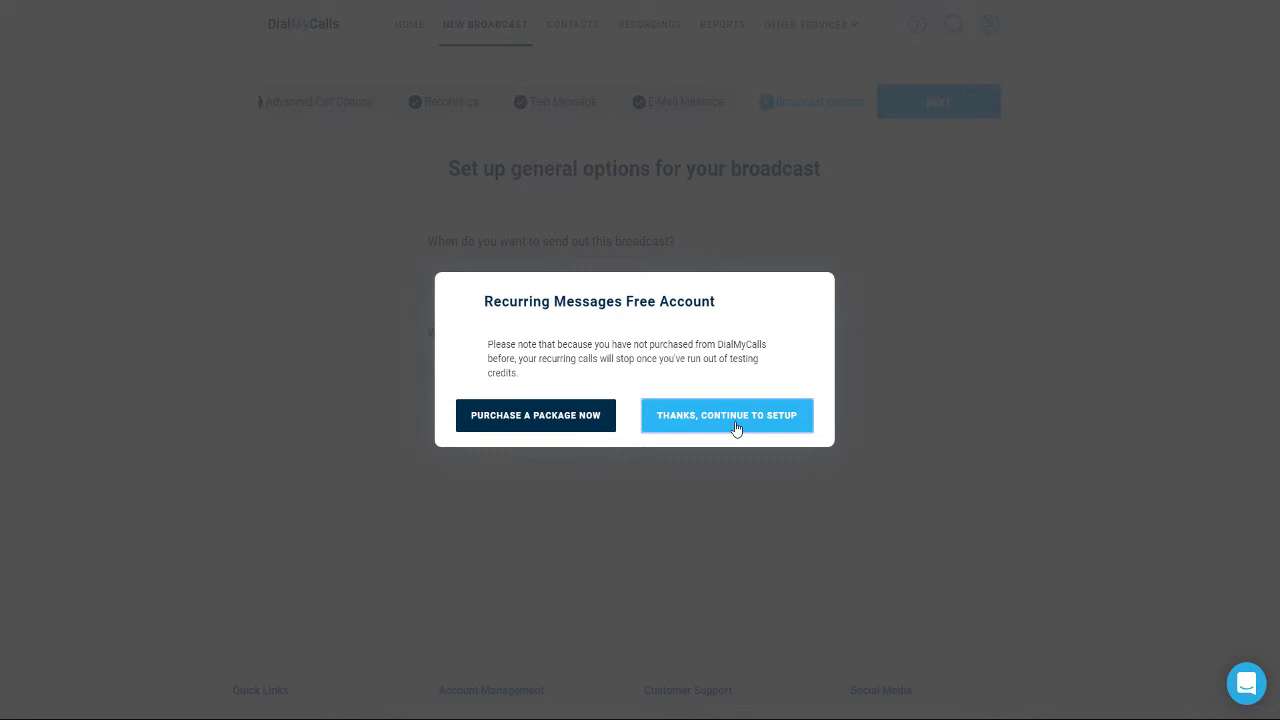
left_click(736, 418)
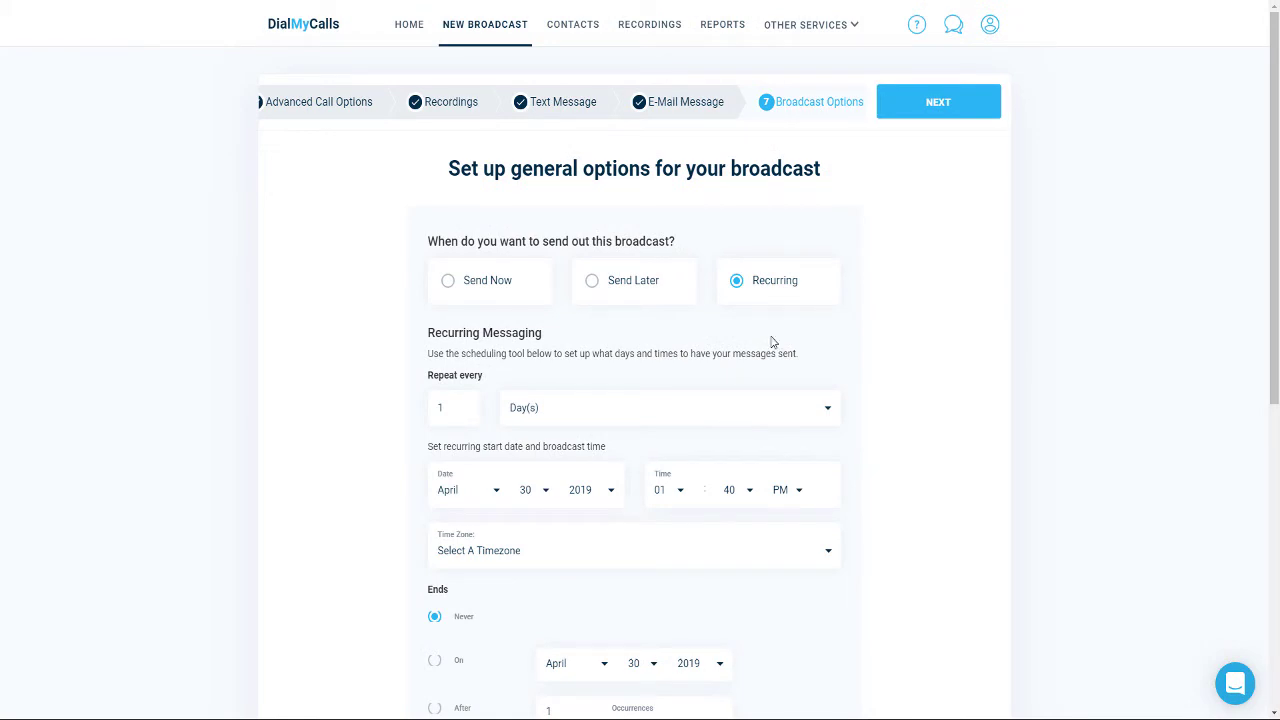
Step: Look at the daily repeat interval, switch back to Send Now, and continue to the review page
scroll(770, 340, "down", 1)
scroll(770, 342, "down", 2)
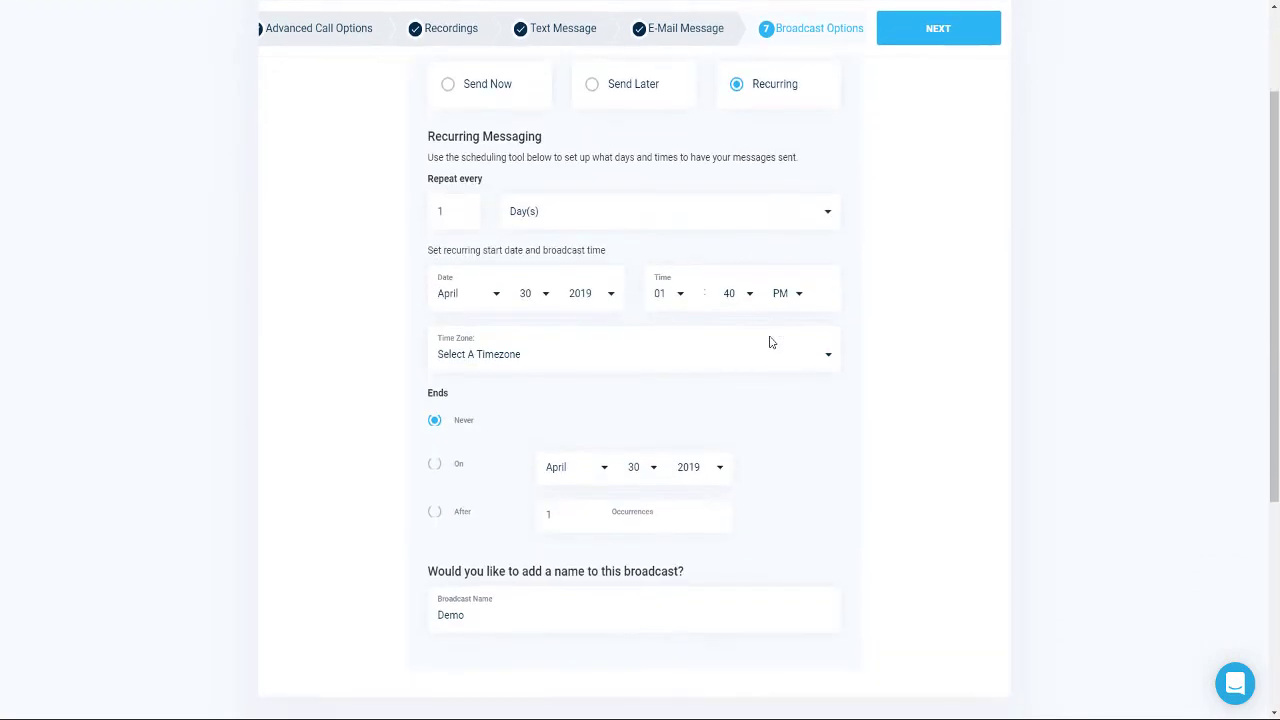
left_click(640, 216)
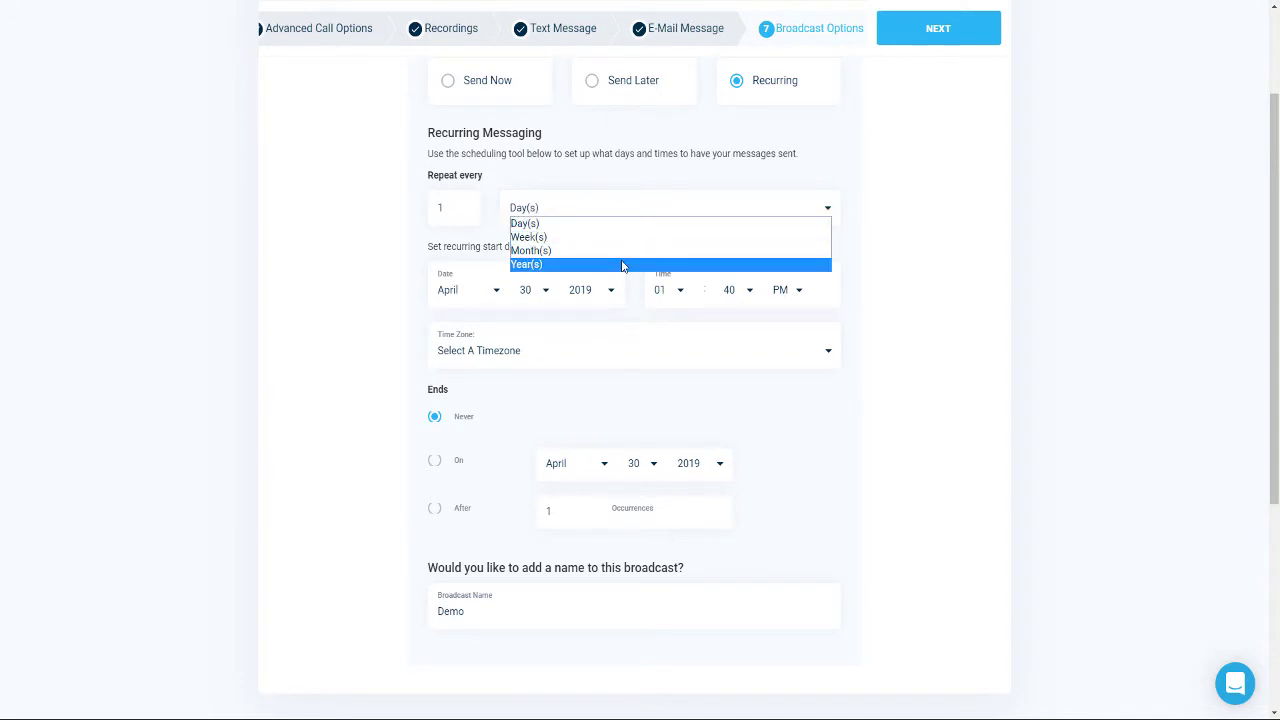
left_click(864, 148)
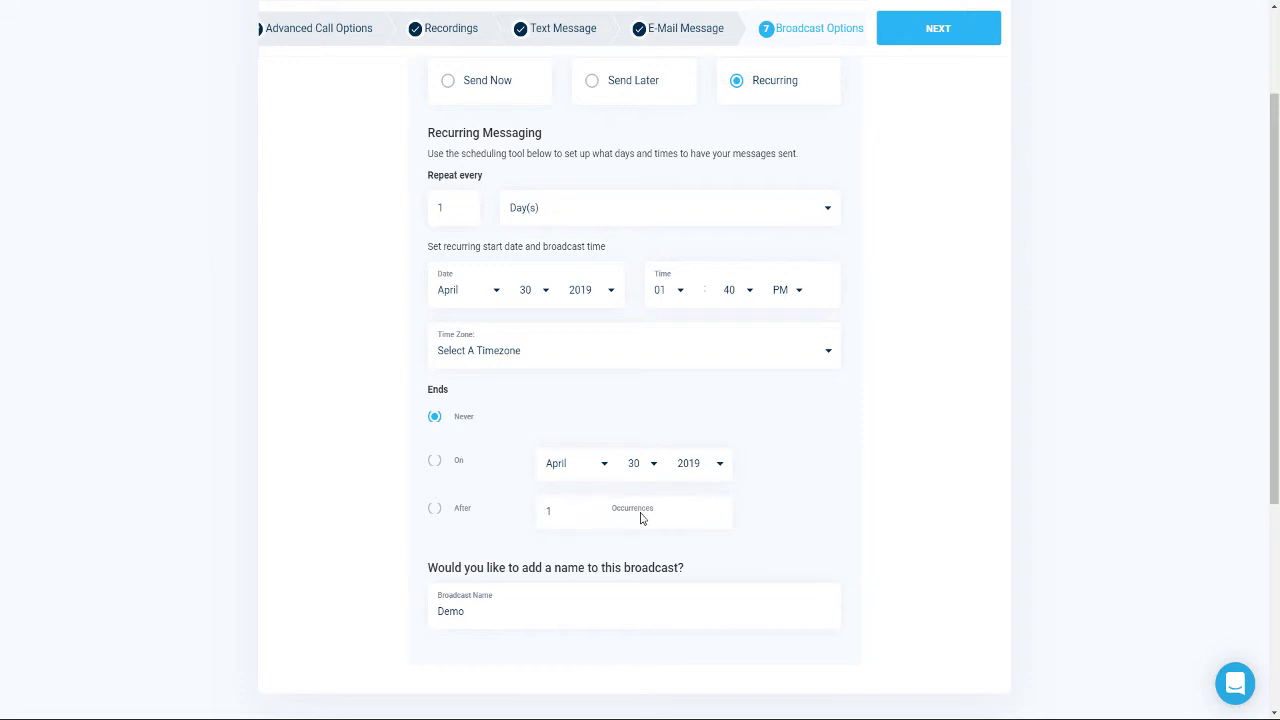
left_click(465, 88)
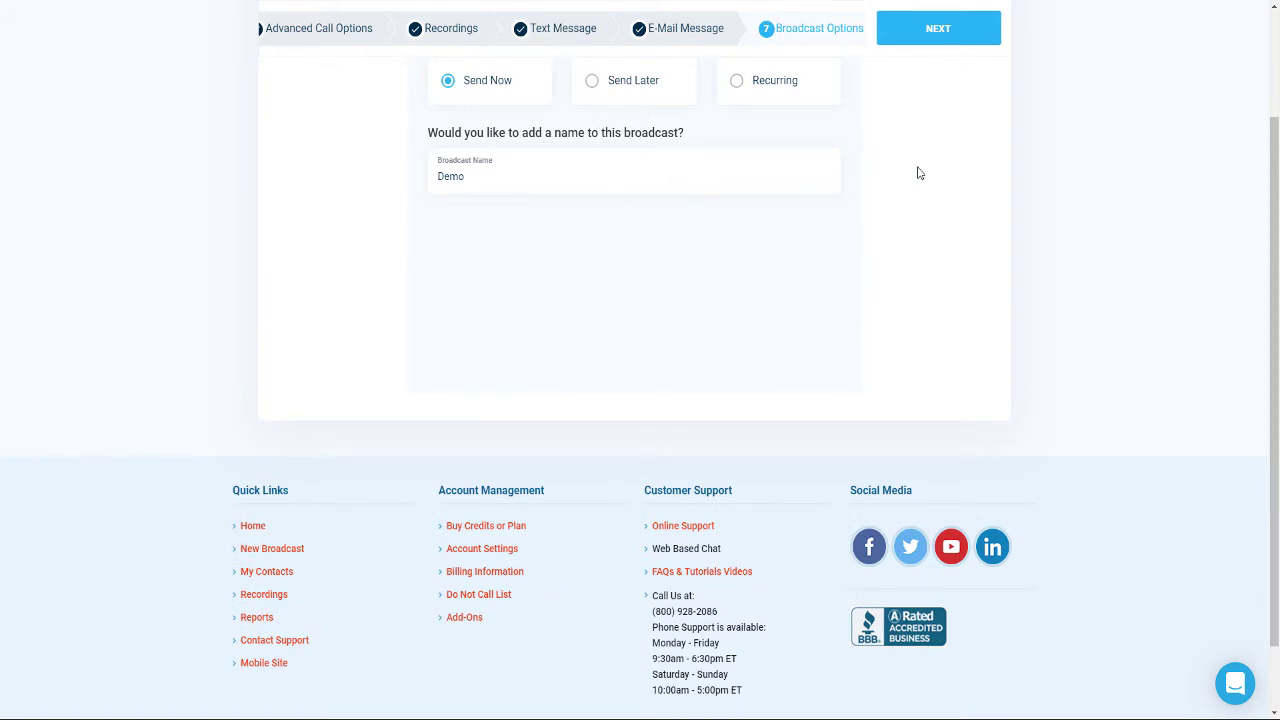
left_click(945, 37)
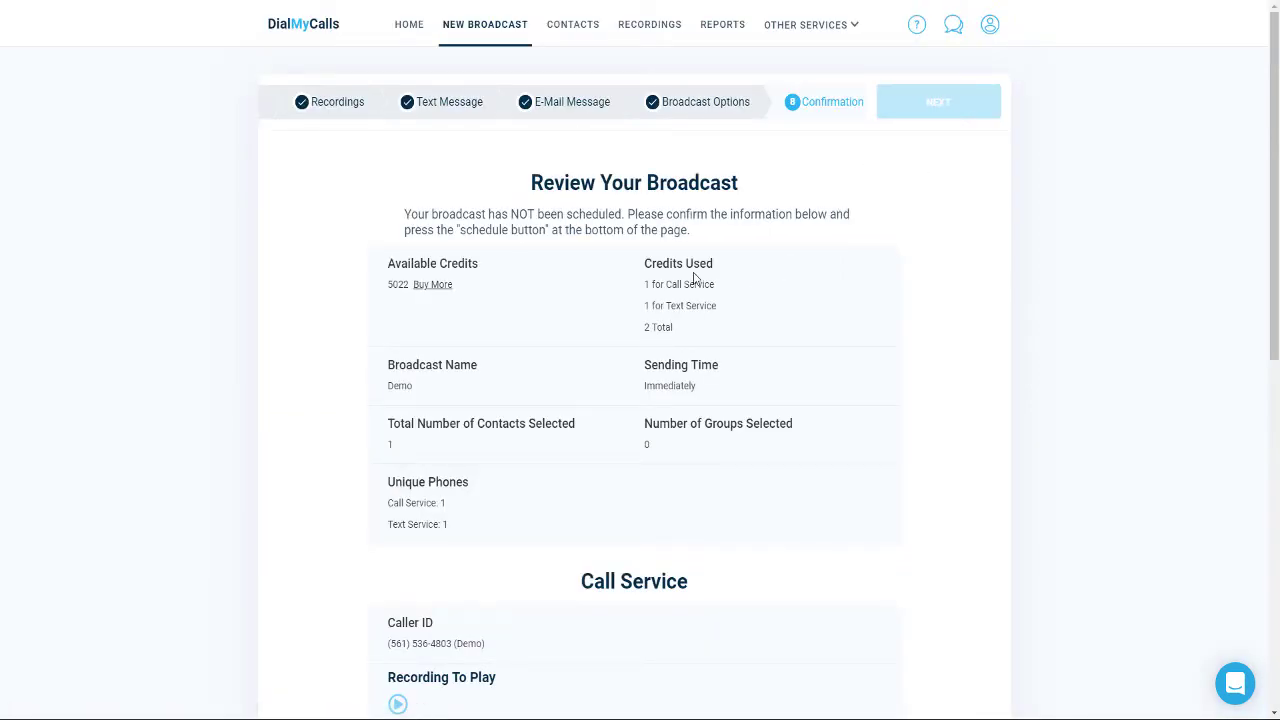
Step: Send the Demo broadcast now and view its summary showing 2 credits used
scroll(718, 290, "down", 3)
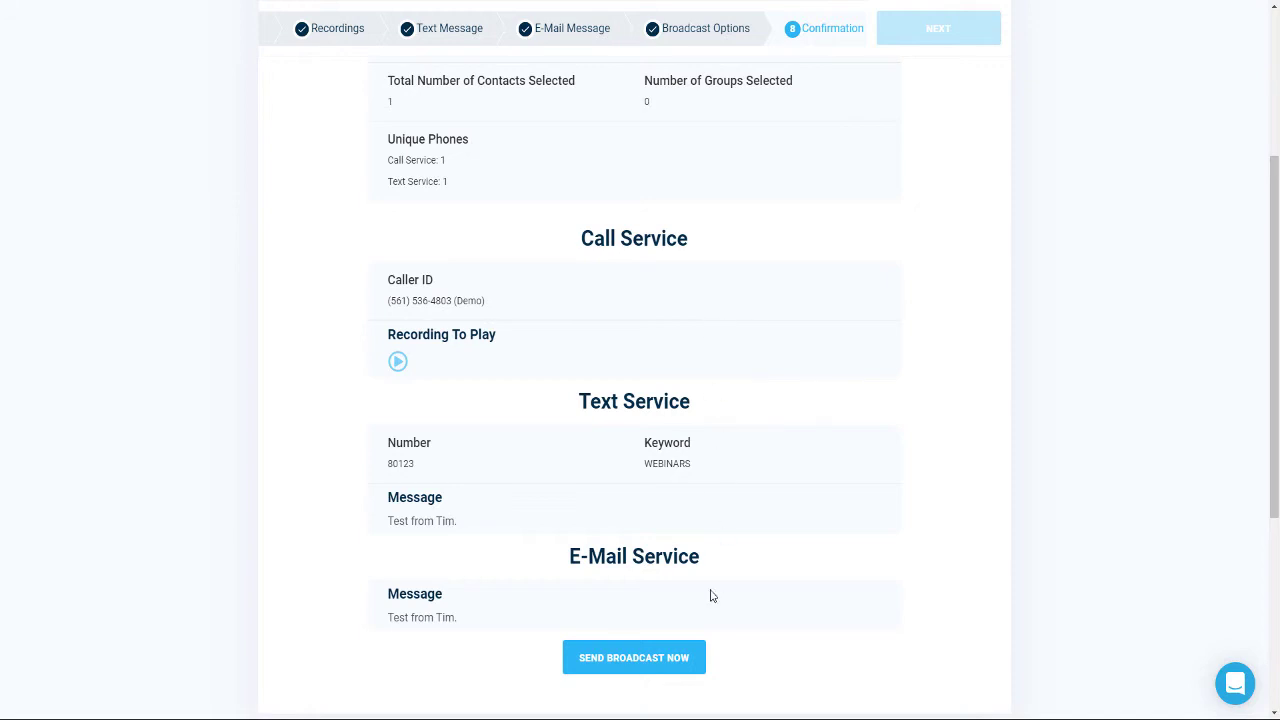
left_click(658, 660)
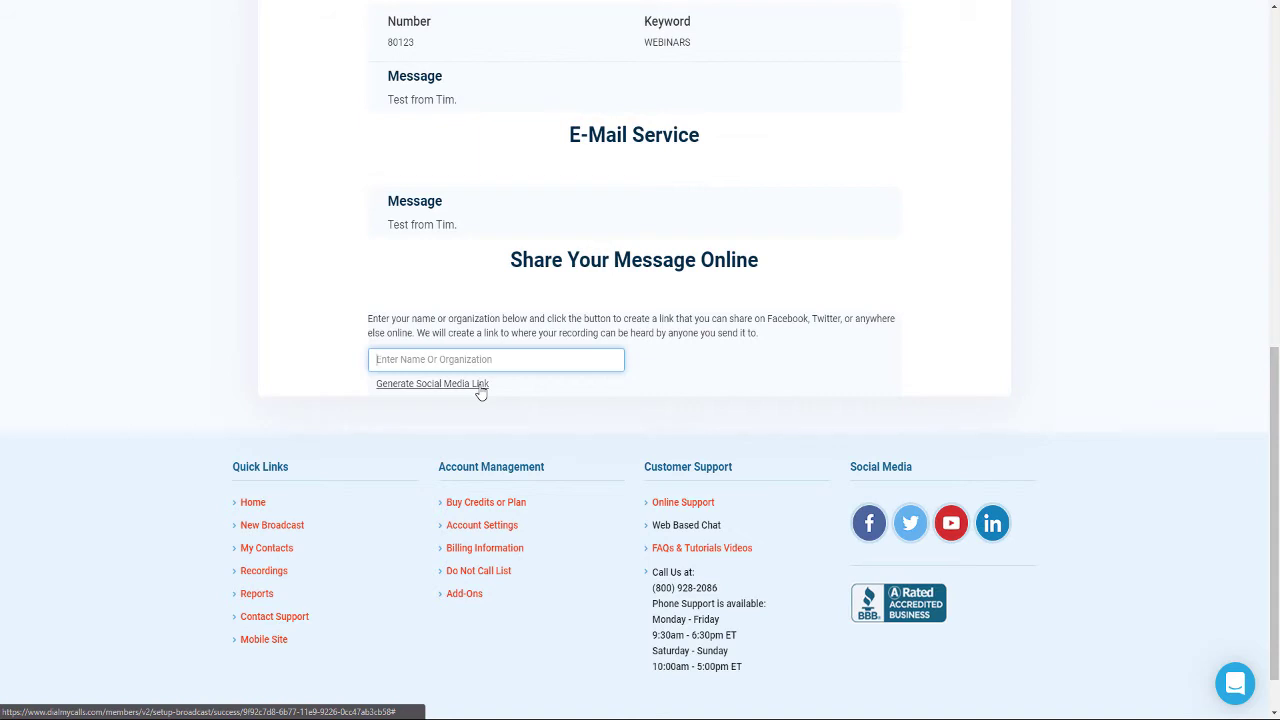
scroll(791, 349, "up", 5)
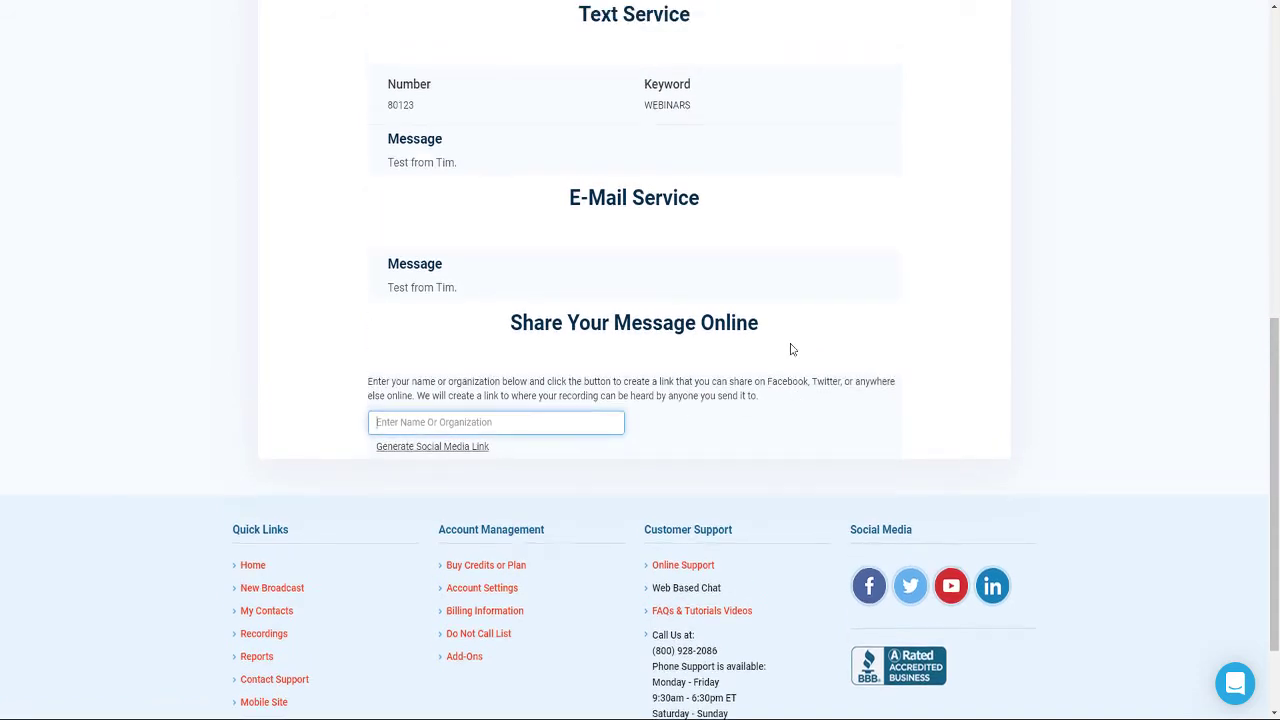
scroll(786, 356, "up", 2)
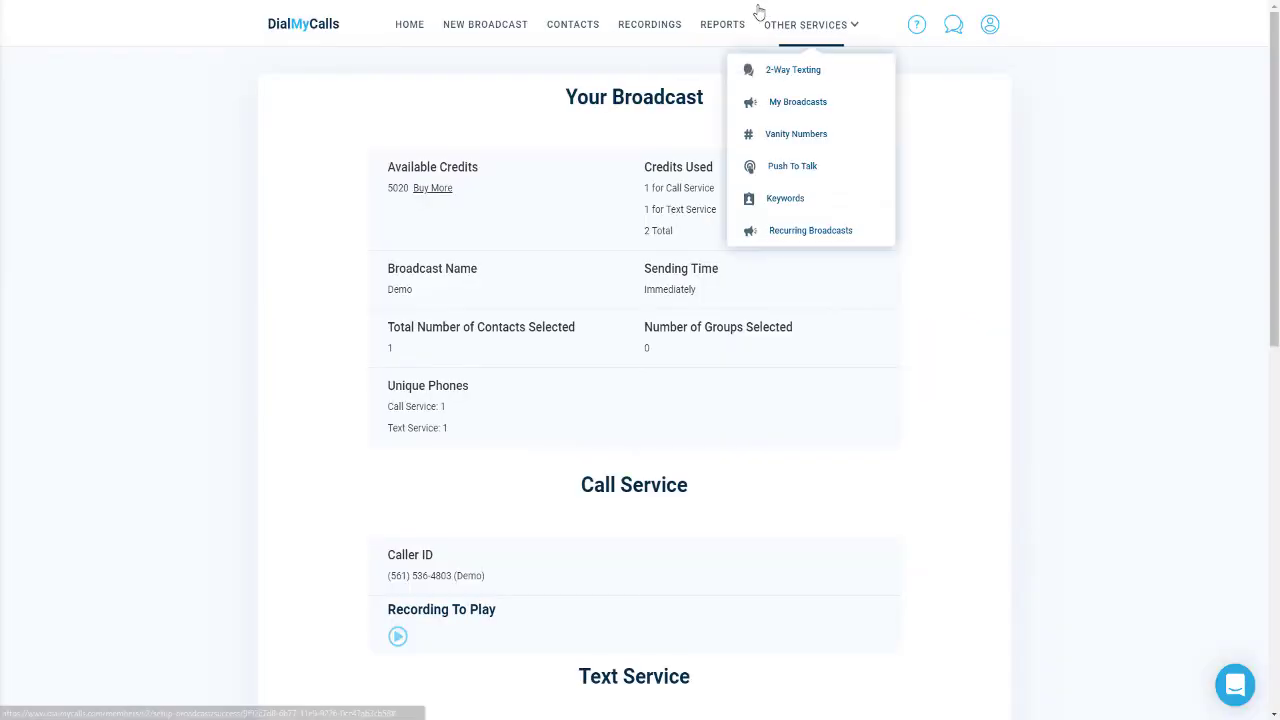
Step: Open the Demo broadcast's Call Report from Reports: 1 successful call reaching voice mail
left_click(710, 38)
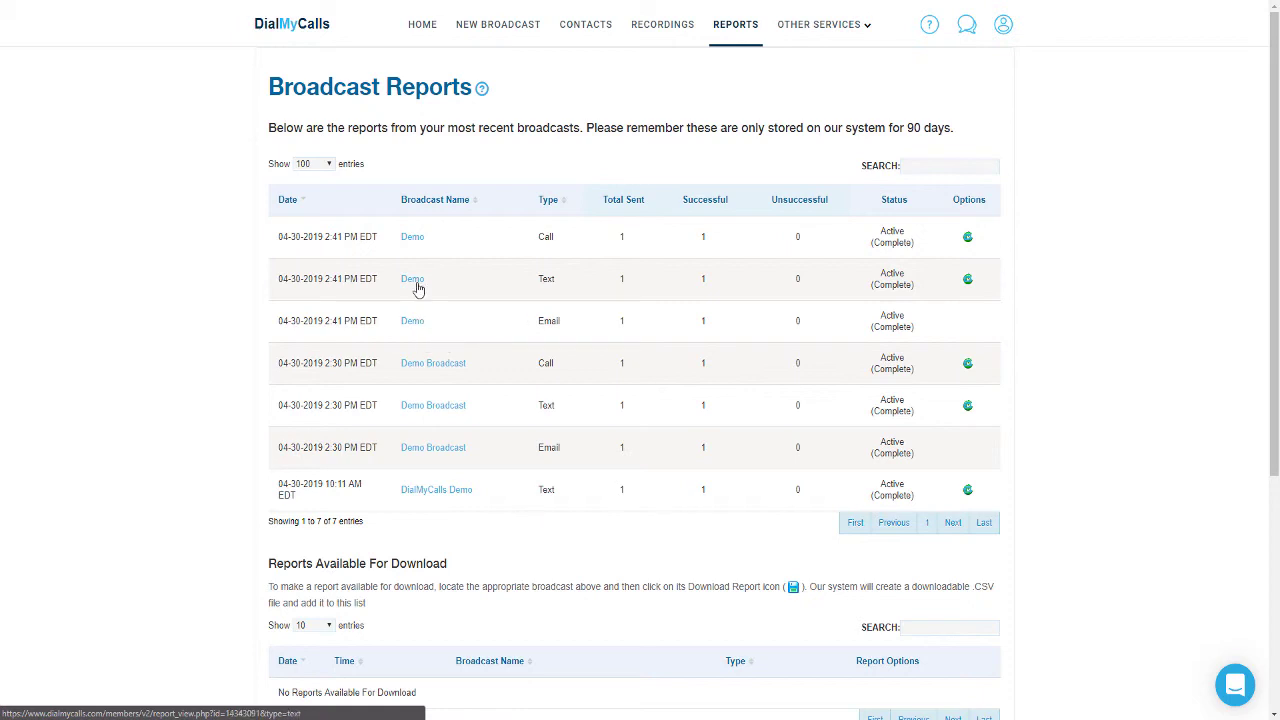
left_click(414, 238)
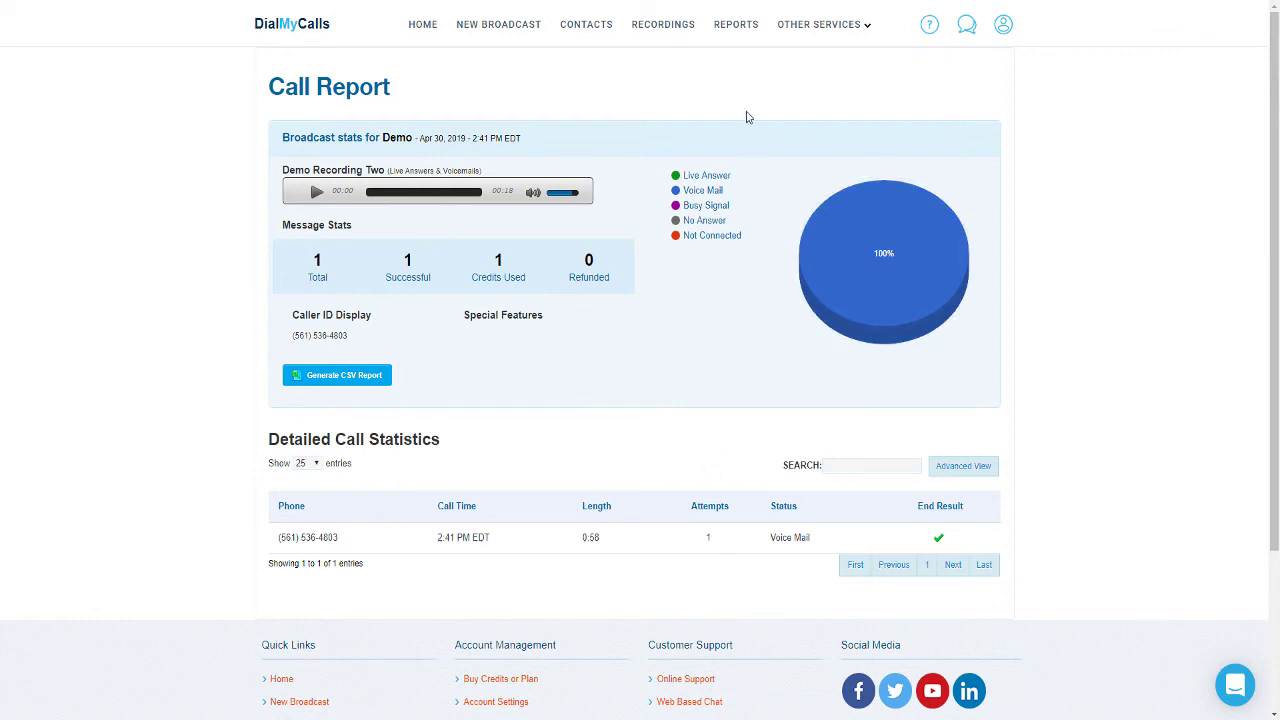
Step: Return to Broadcast Reports and open the Demo broadcast's Text Report
left_click(737, 28)
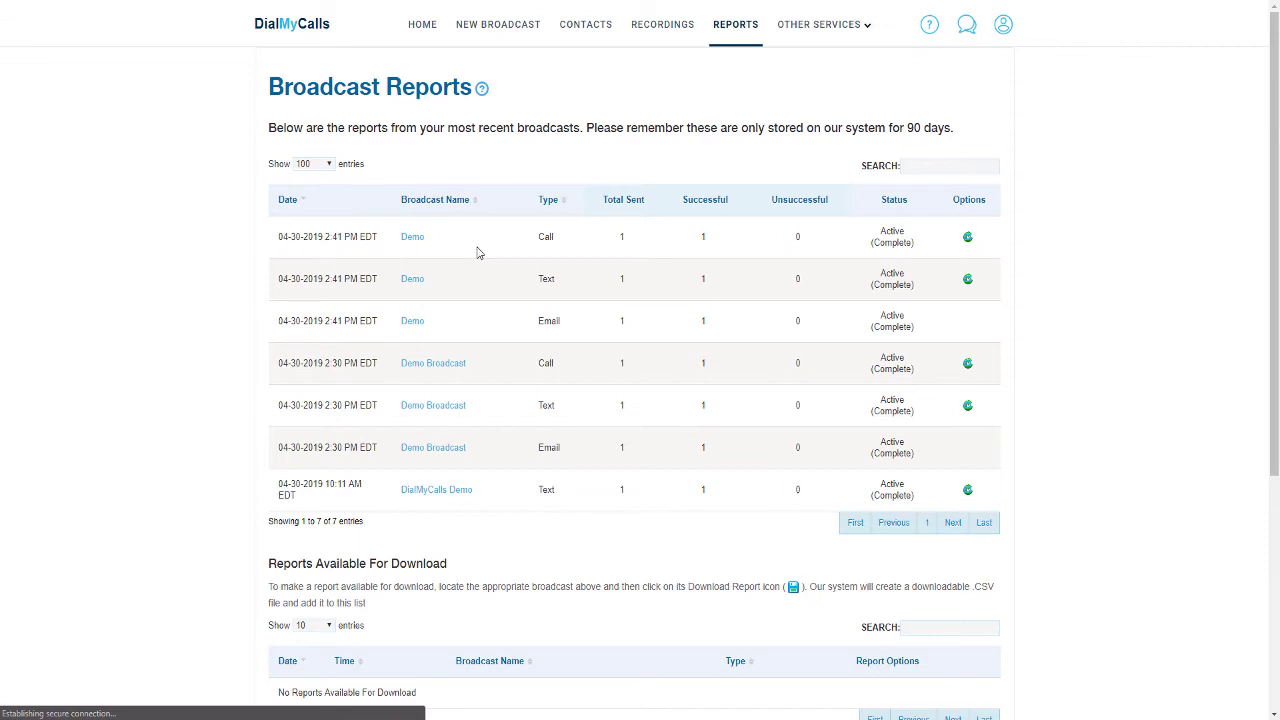
left_click(410, 278)
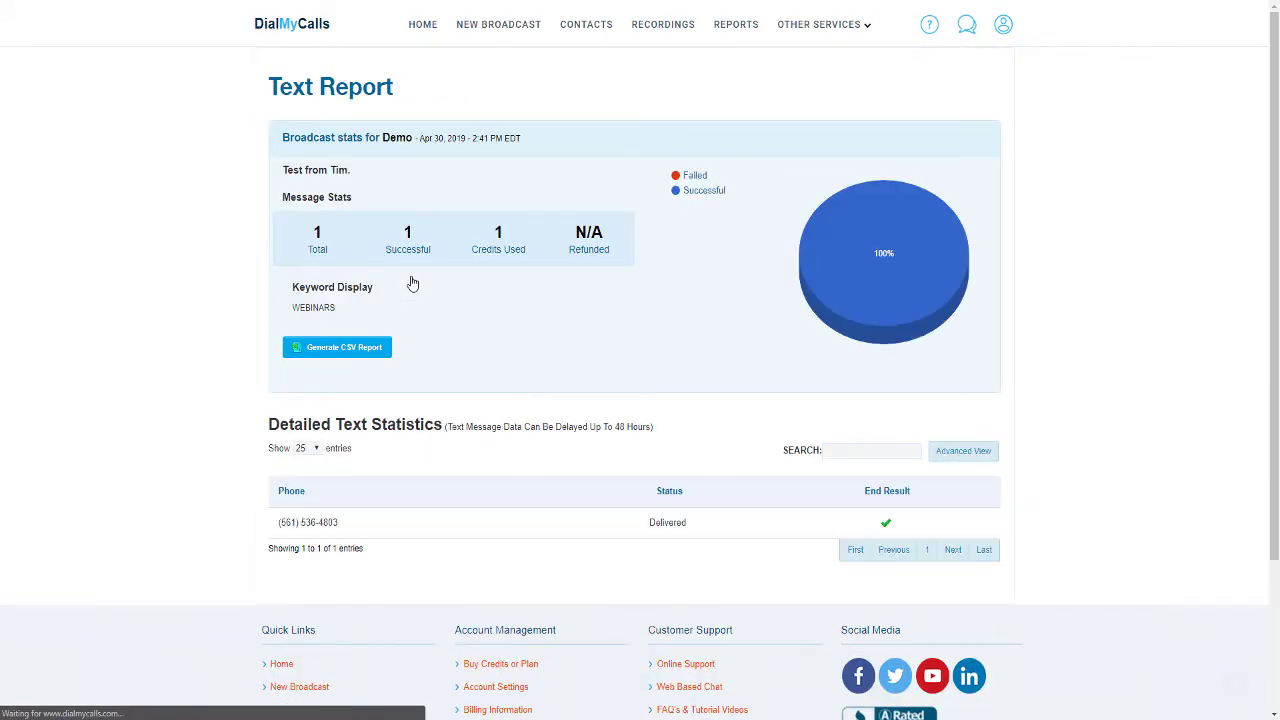